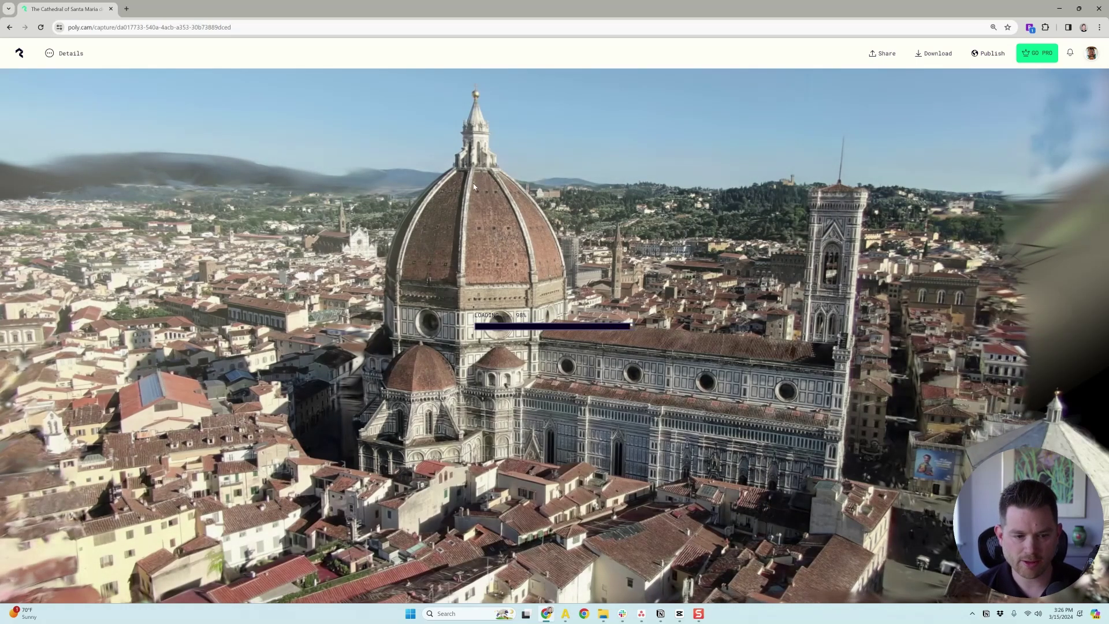
Step: Open the background settings of the cathedral capture to edit its environment color
left_click_drag(588, 283, 535, 280)
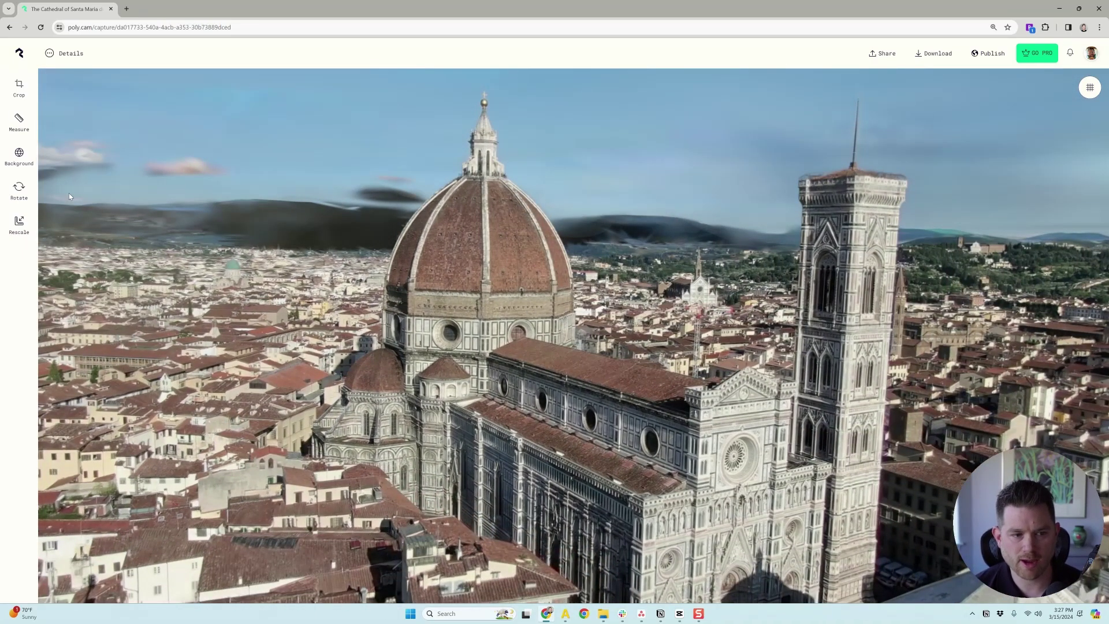
left_click(26, 159)
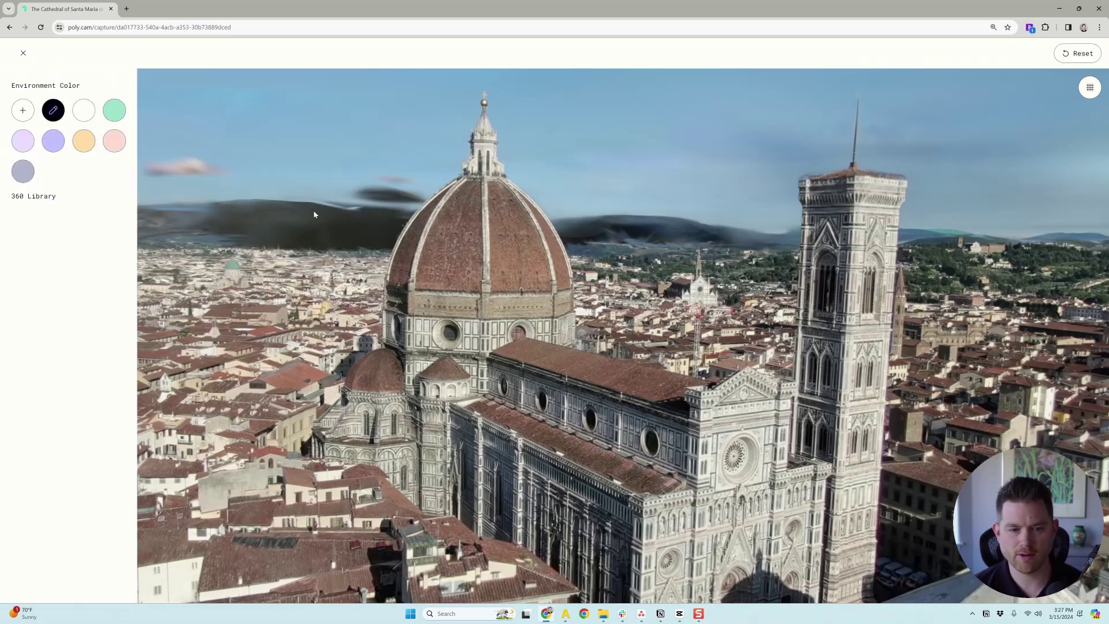
left_click_drag(571, 325, 439, 352)
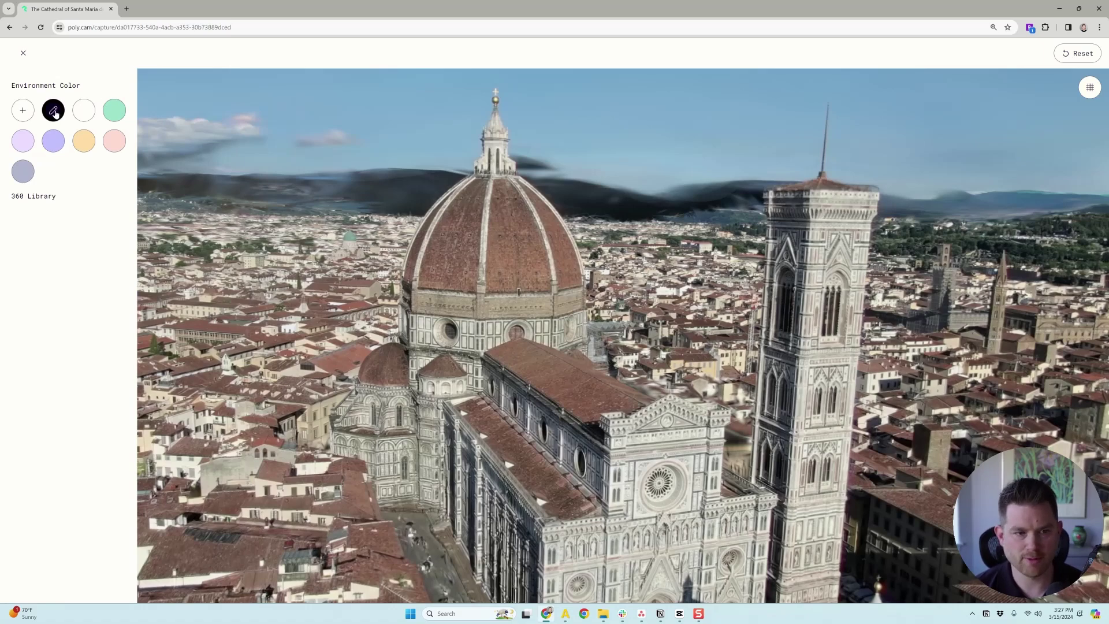
Step: Try the white and mint green environment colors and check how each shows through the sky and horizon
left_click(84, 111)
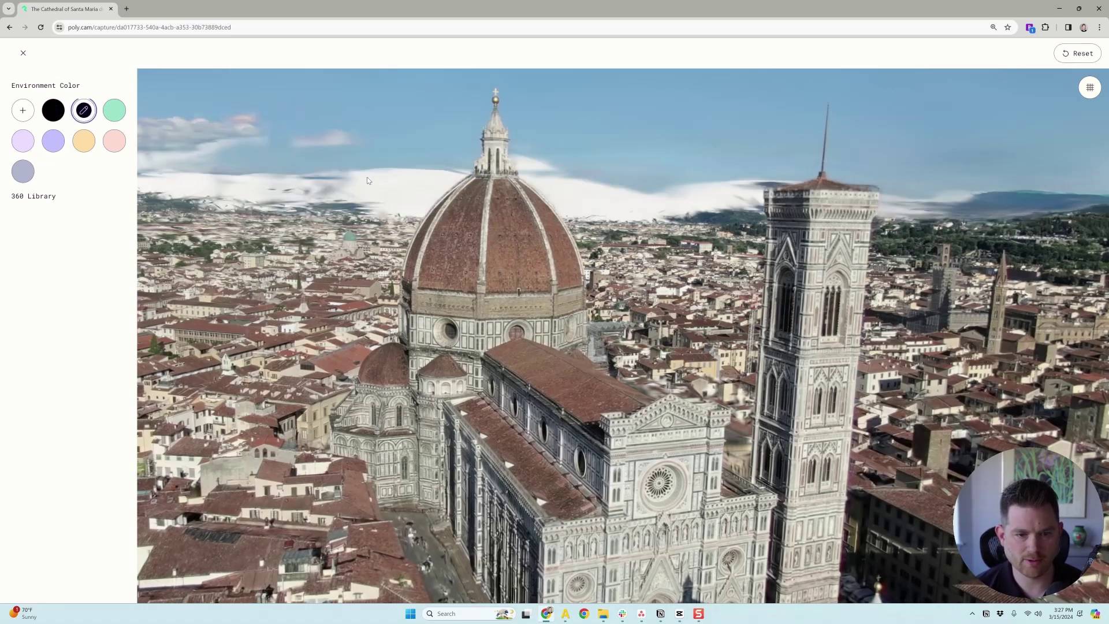
left_click_drag(435, 200, 491, 209)
right_click_drag(440, 197, 450, 289)
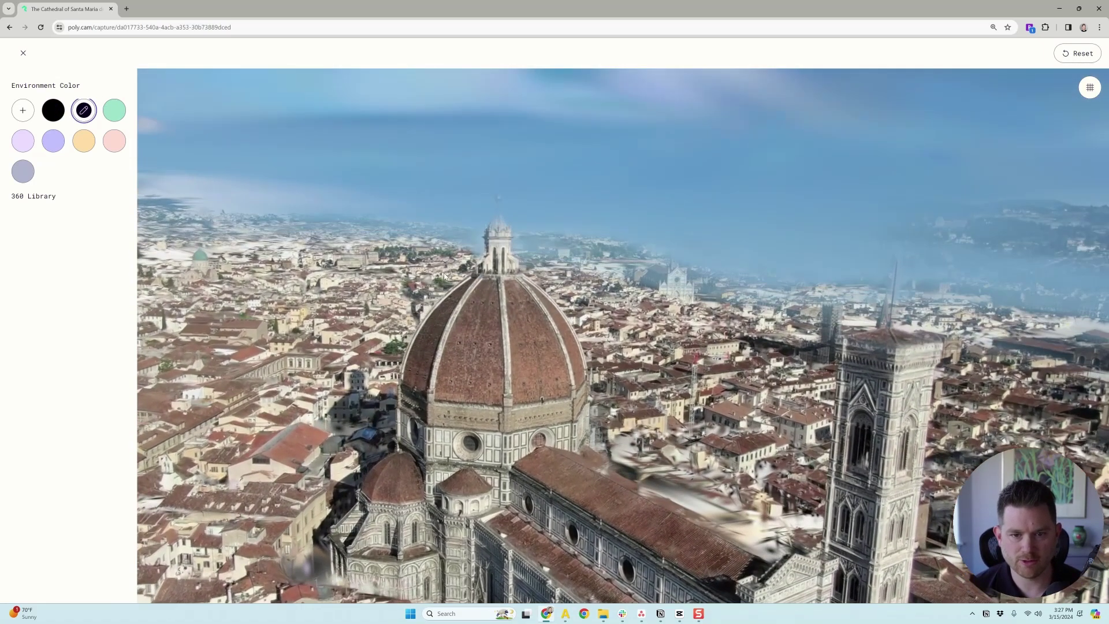
left_click_drag(451, 289, 646, 231)
left_click(114, 112)
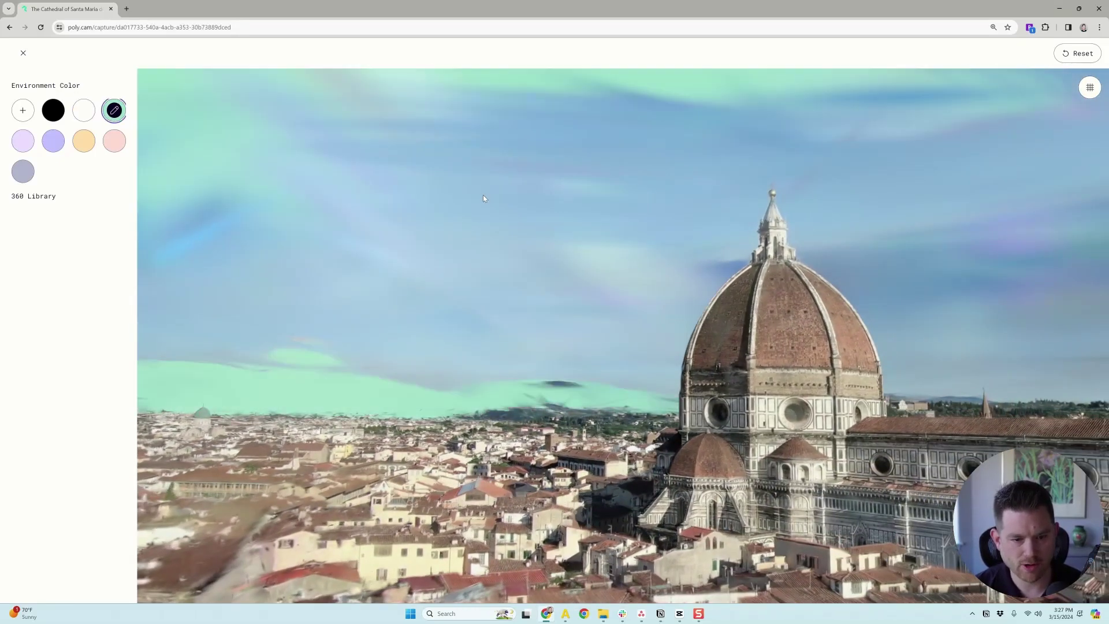
left_click_drag(483, 196, 449, 184)
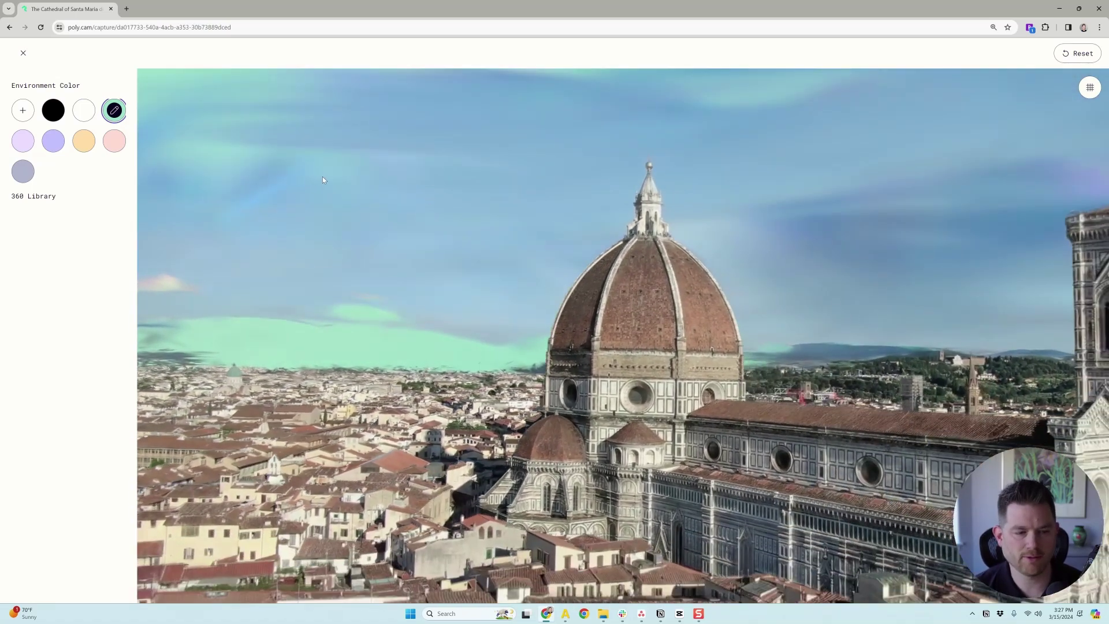
Step: Add and save a custom light blue environment swatch with hex 88C3D3
left_click(22, 110)
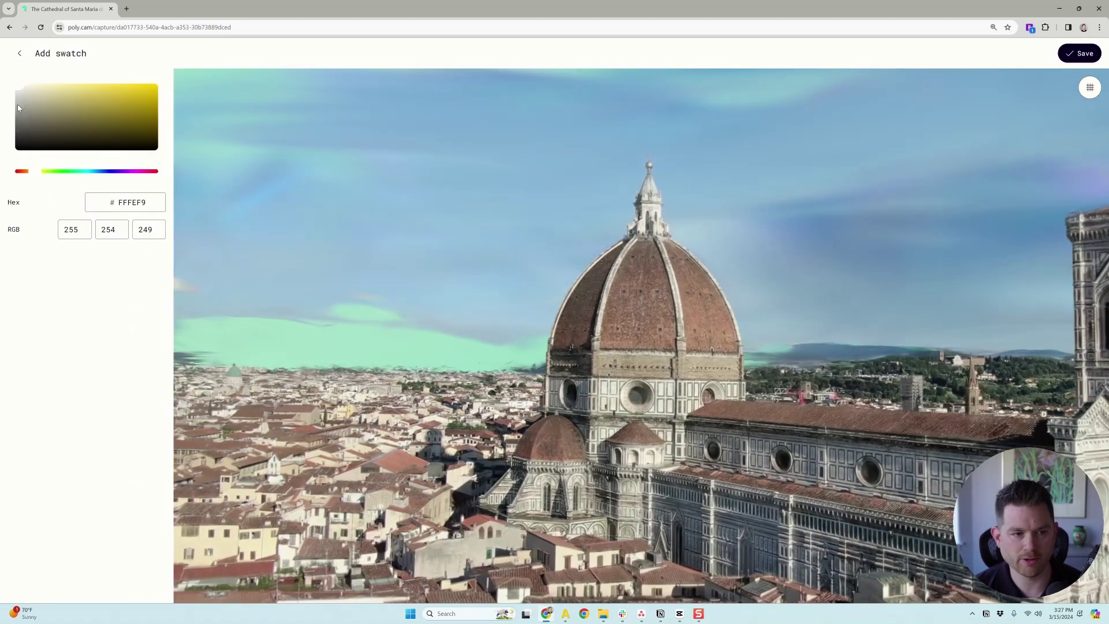
left_click(91, 171)
left_click(91, 172)
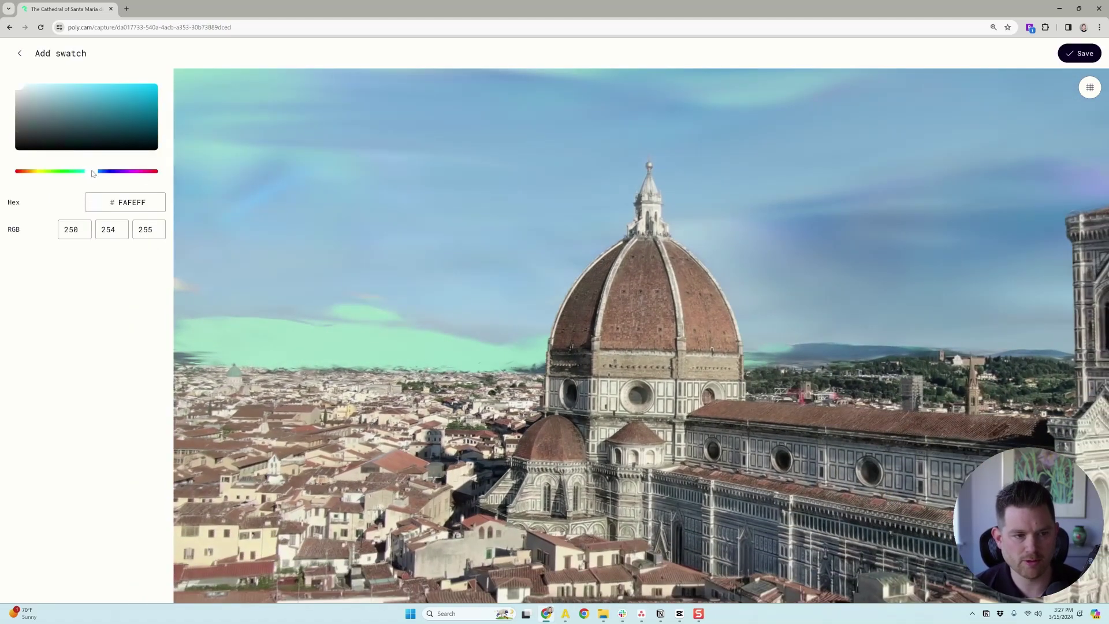
left_click_drag(58, 102, 67, 99)
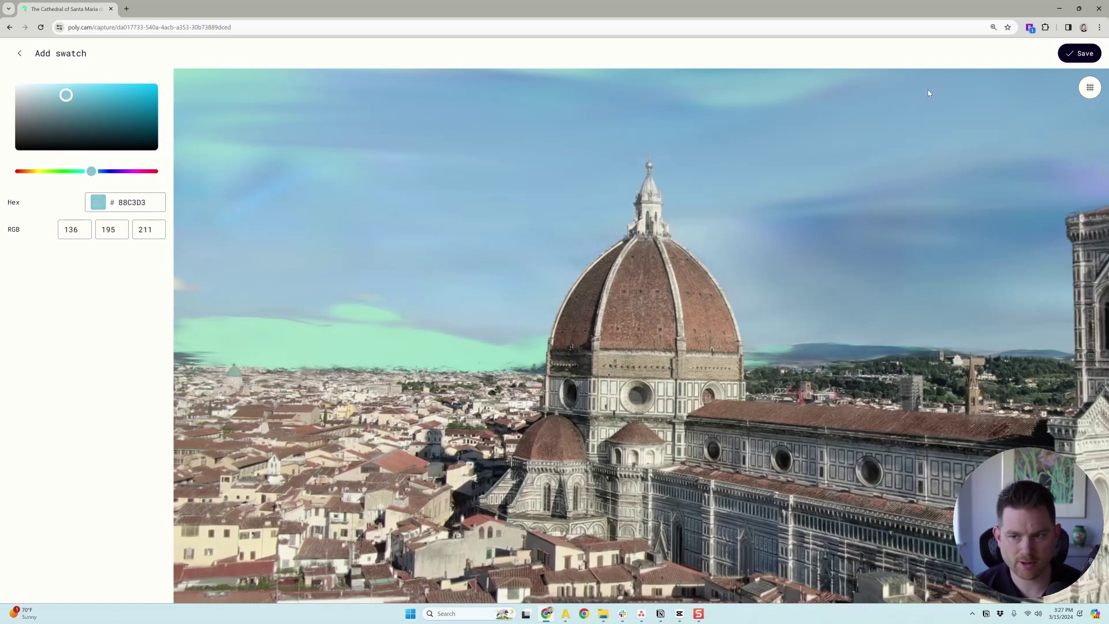
left_click(1077, 57)
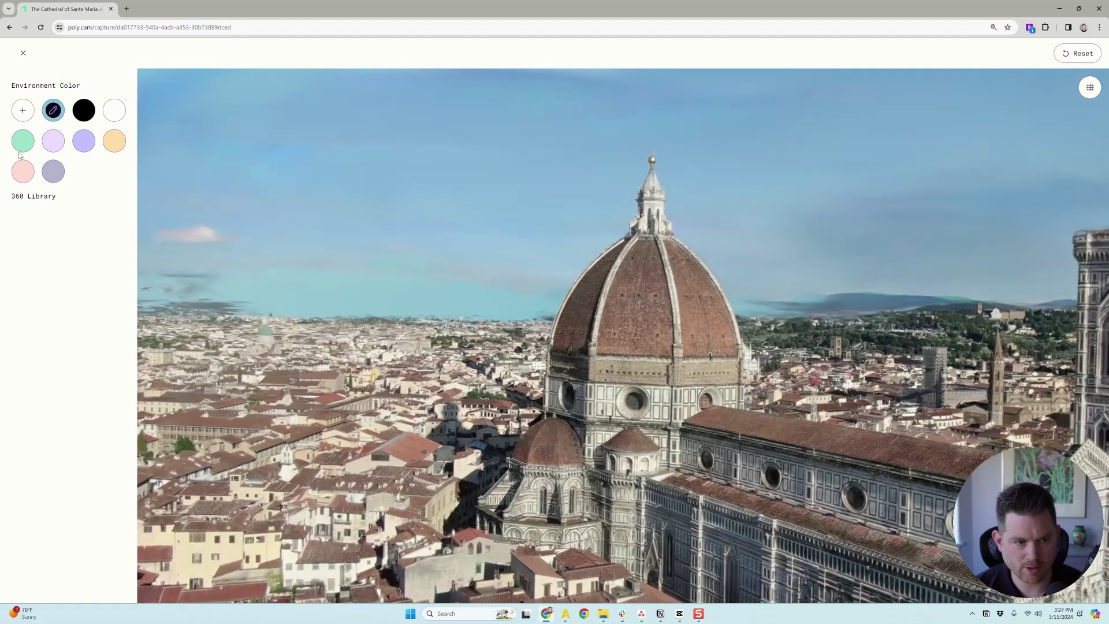
Step: Try the grayish-purple environment color, reapply the custom light blue swatch and check it from far and near
left_click(54, 173)
left_click(58, 113)
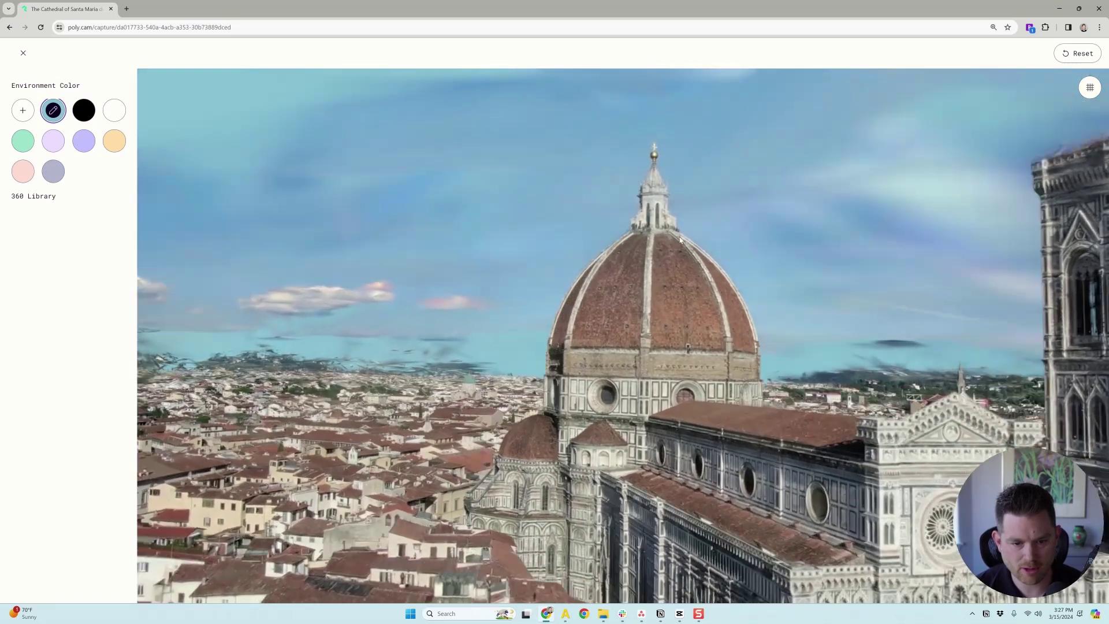
scroll(735, 239, "down", 5)
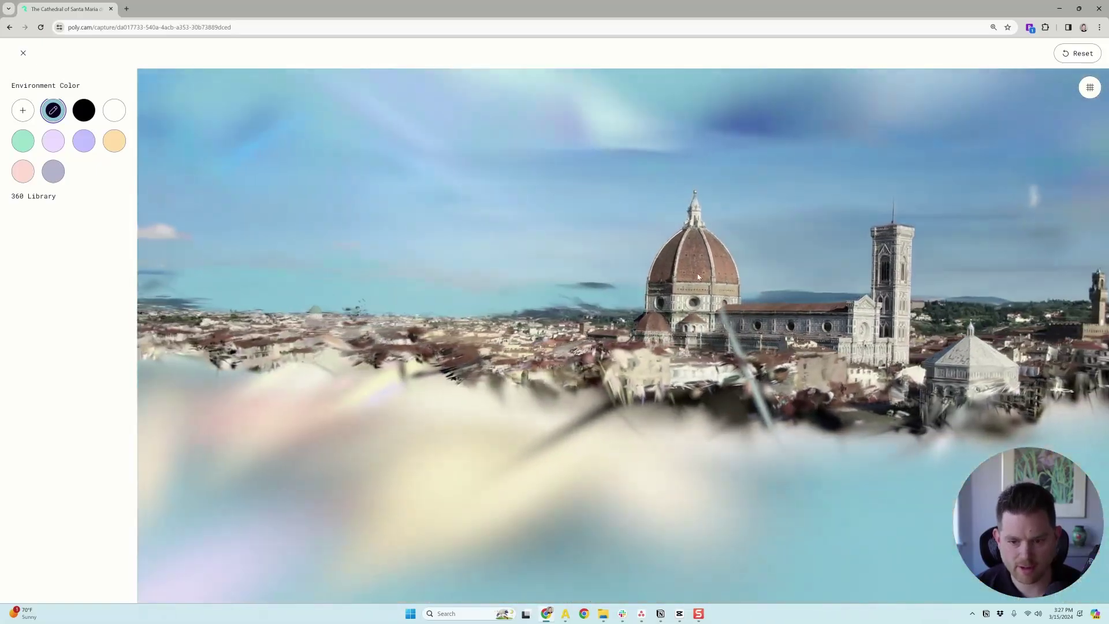
scroll(698, 277, "up", 6)
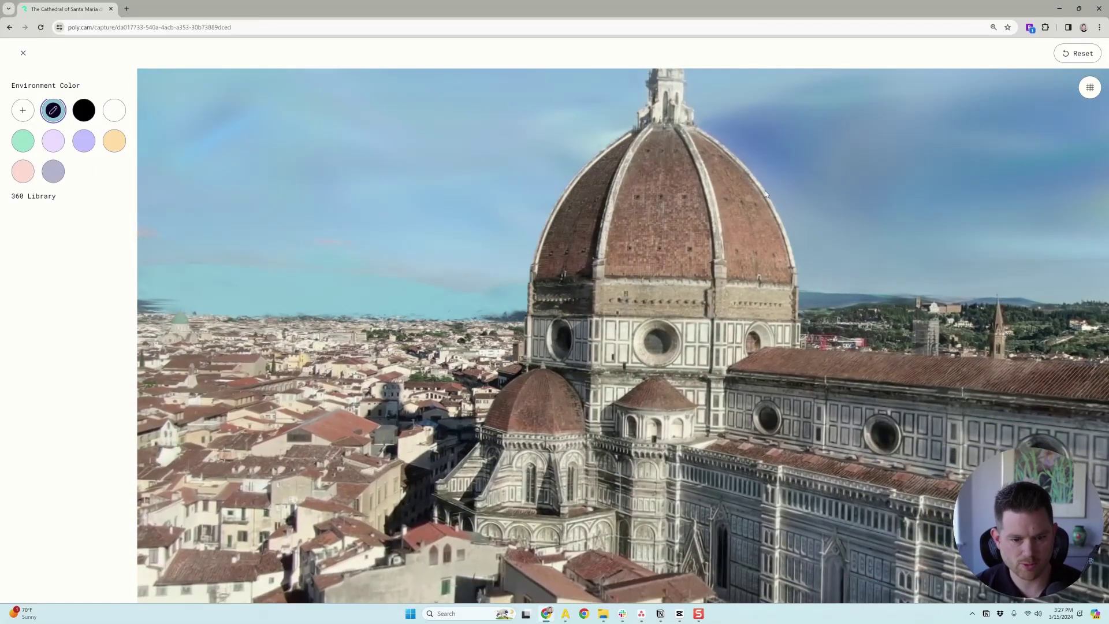
Step: Open Free Color Picker and capture a screen region covering the sky and dome for color sampling
key("super")
type("colo")
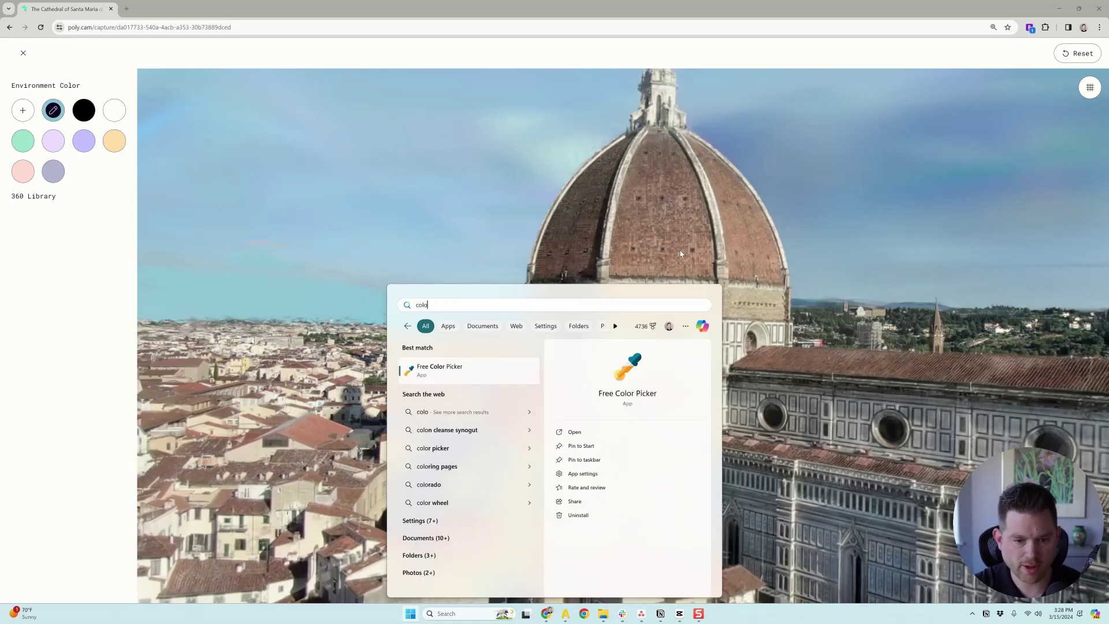
key("Return")
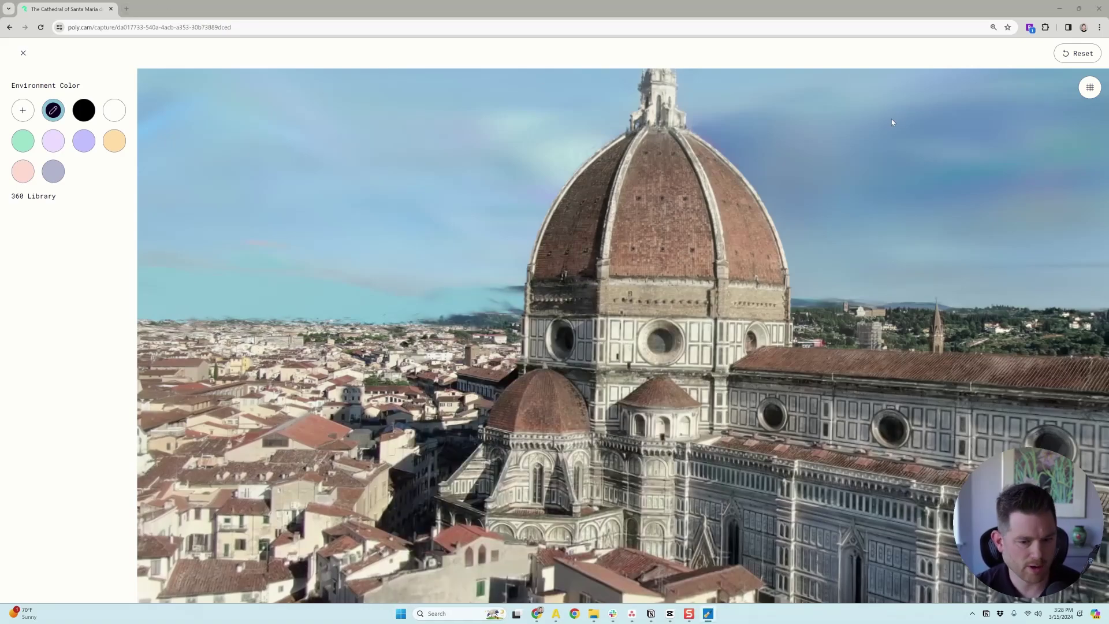
key("super+shift+s")
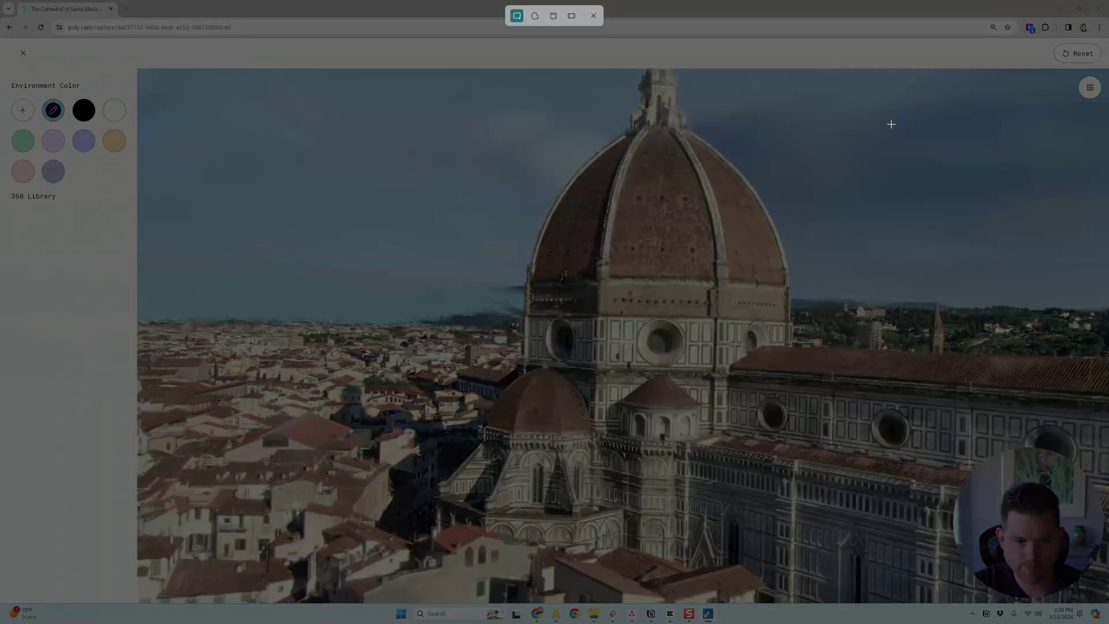
left_click_drag(274, 138, 819, 499)
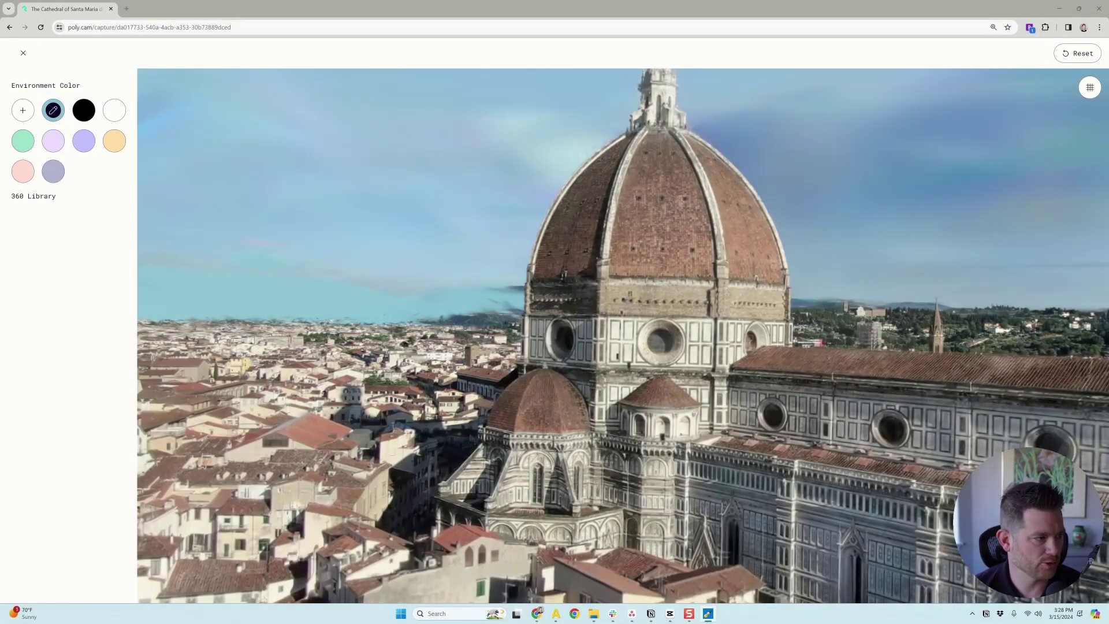
left_click_drag(1, 18, 596, 48)
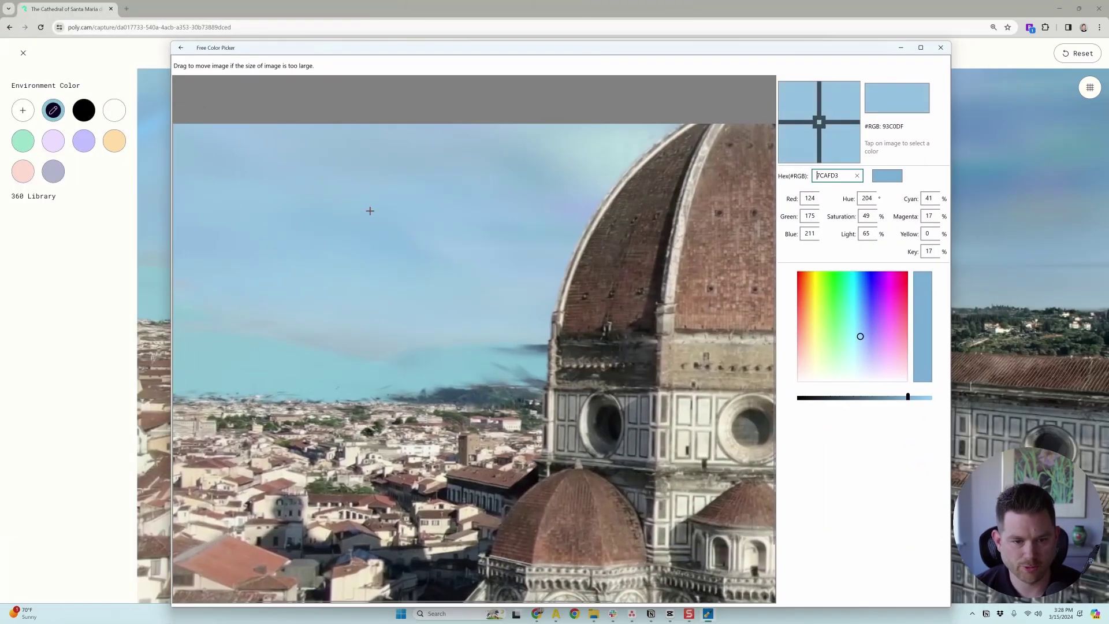
Step: Sample the sky blue 90BFDE from the captured image, copy its hex code and close the color picker
left_click(324, 224)
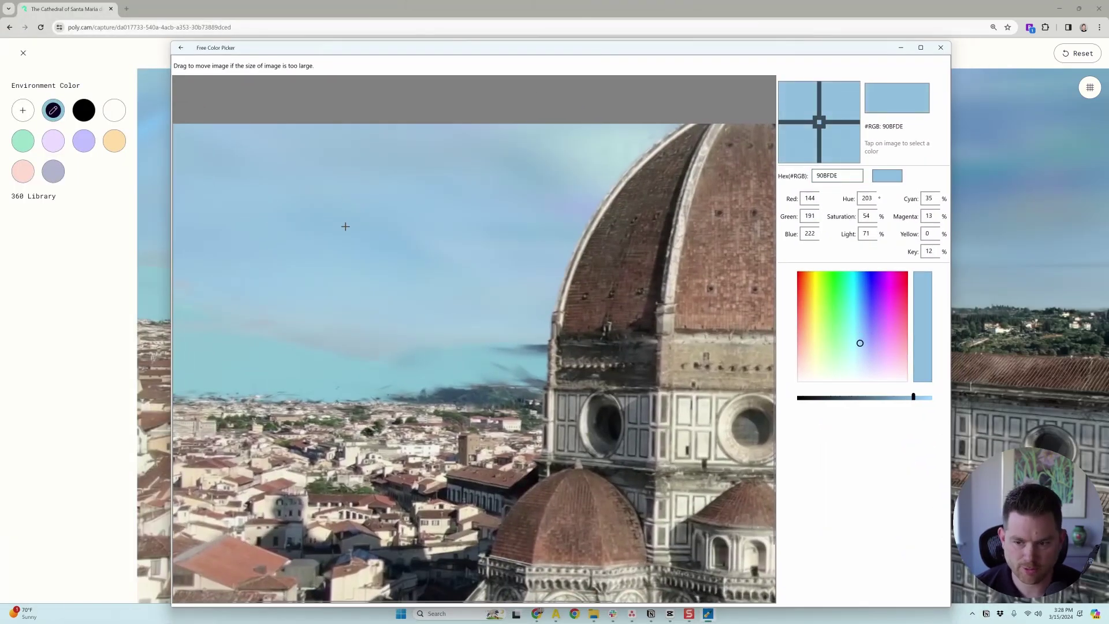
left_click_drag(846, 176, 811, 173)
key("ctrl+c")
left_click(940, 48)
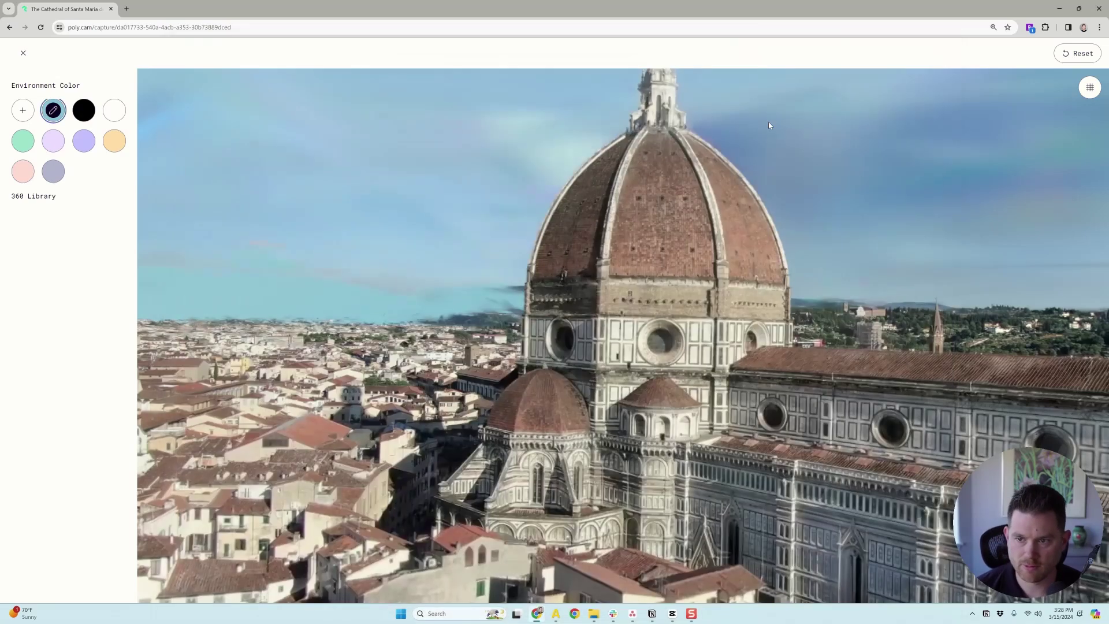
Step: Add and save another custom environment swatch using the copied hex code 90BFDE
left_click(23, 111)
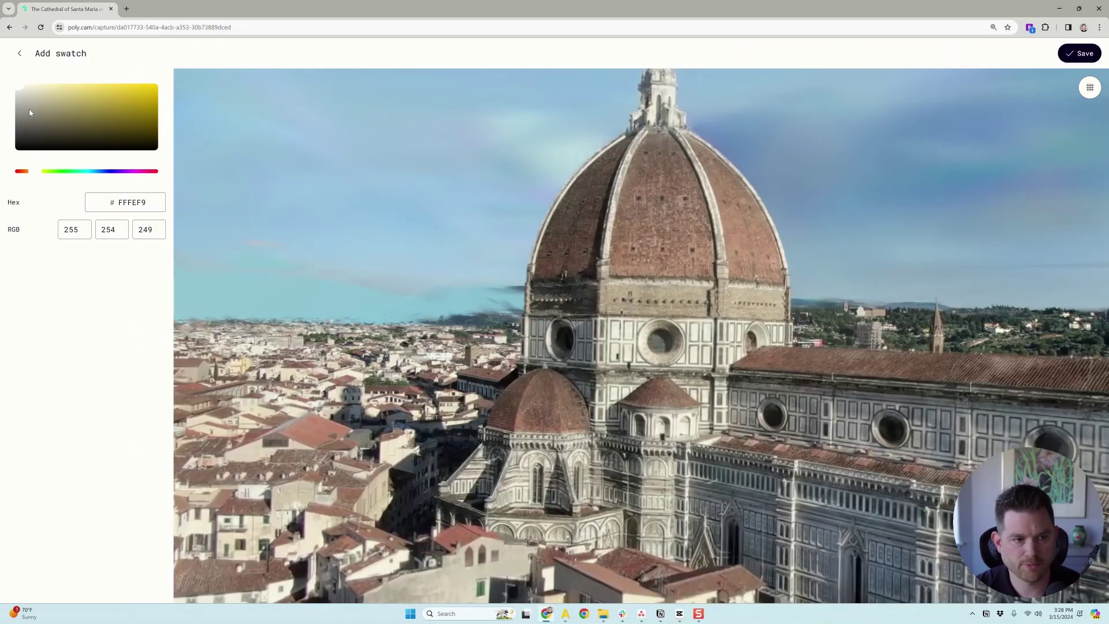
double_click(131, 202)
key("ctrl+v")
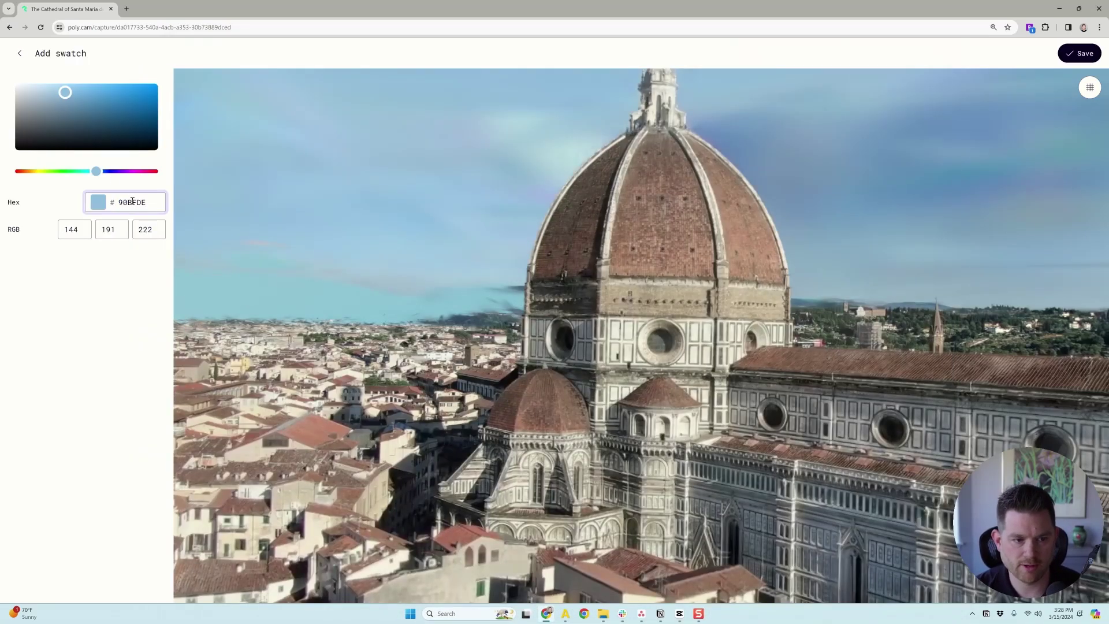
left_click(1076, 55)
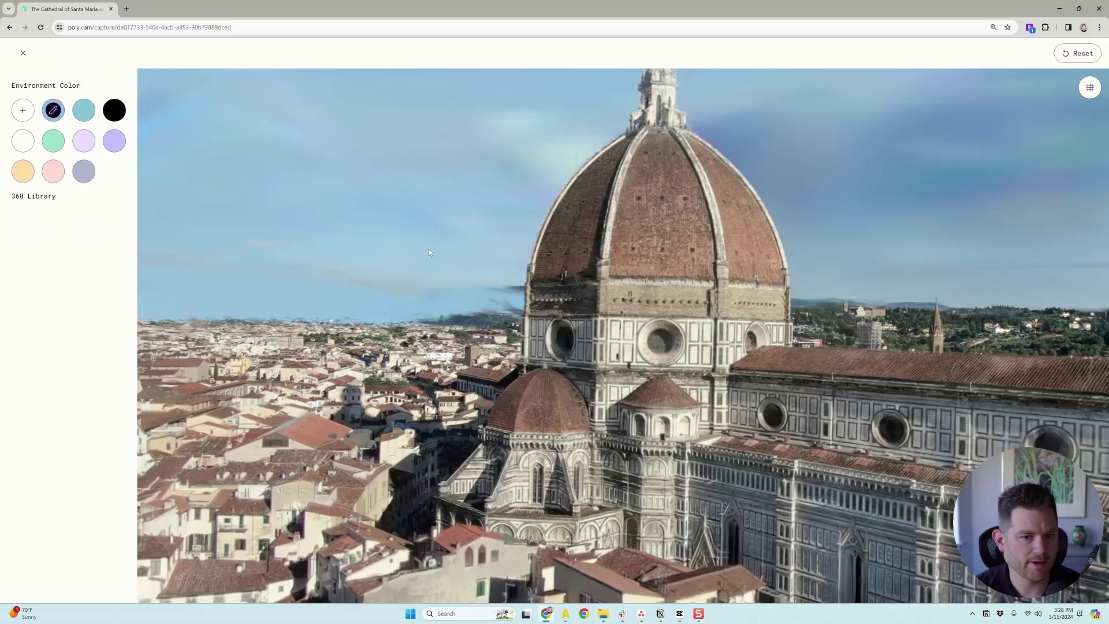
Step: Examine how the new background color blends with the sky and horizon from several angles, and close the background settings
left_click_drag(515, 230, 451, 227)
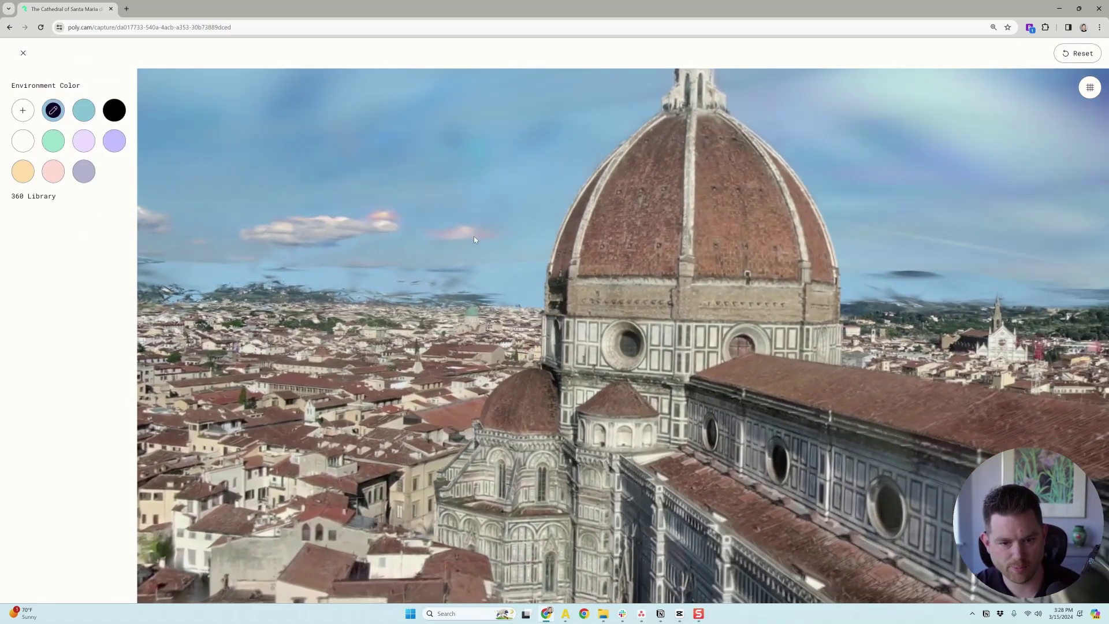
scroll(442, 283, "down", 5)
scroll(438, 285, "up", 5)
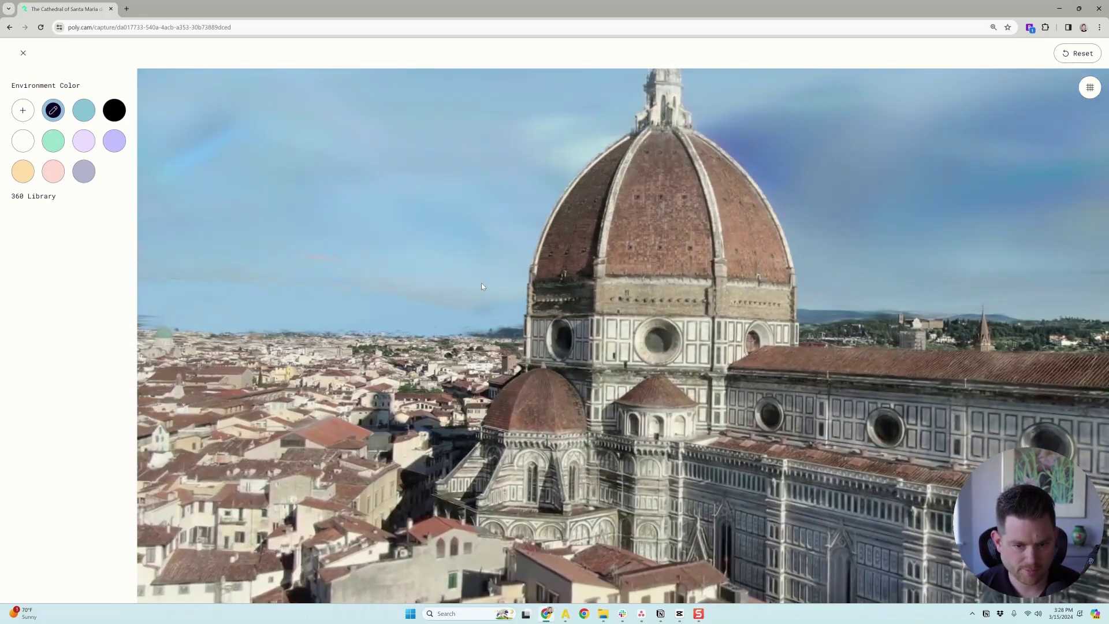
right_click_drag(481, 284, 566, 331)
left_click_drag(566, 331, 542, 331)
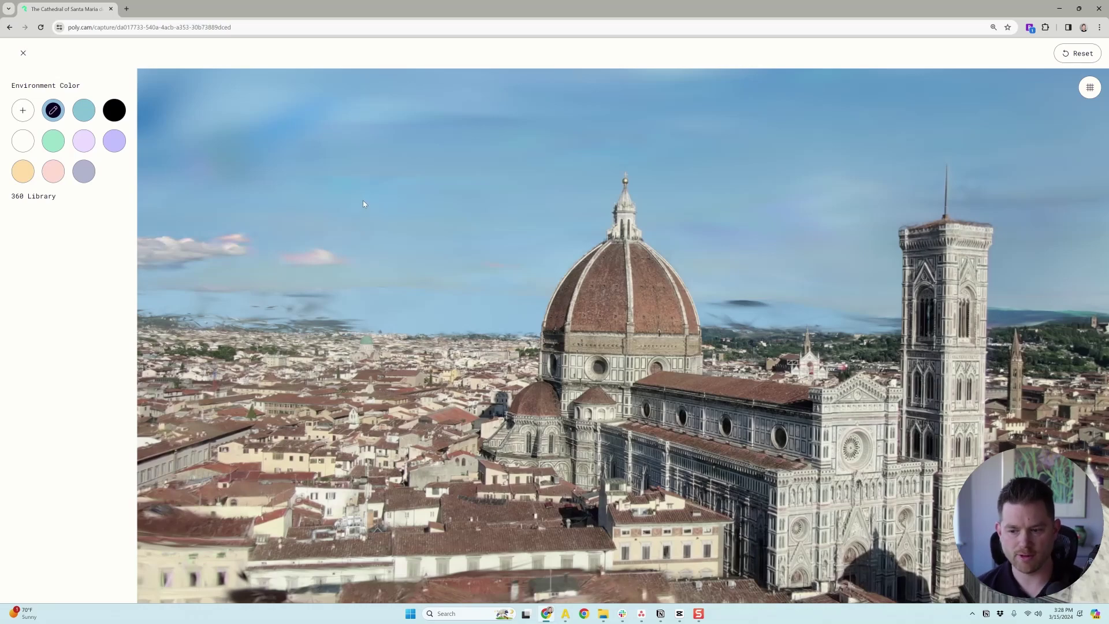
left_click_drag(368, 183, 373, 186)
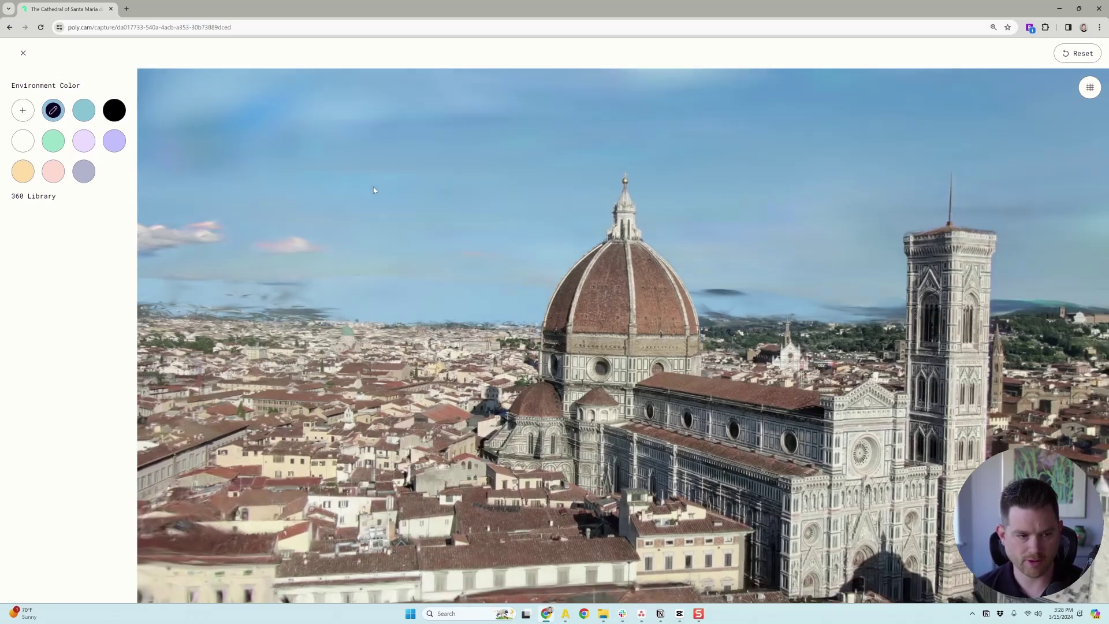
right_click_drag(337, 192, 390, 178)
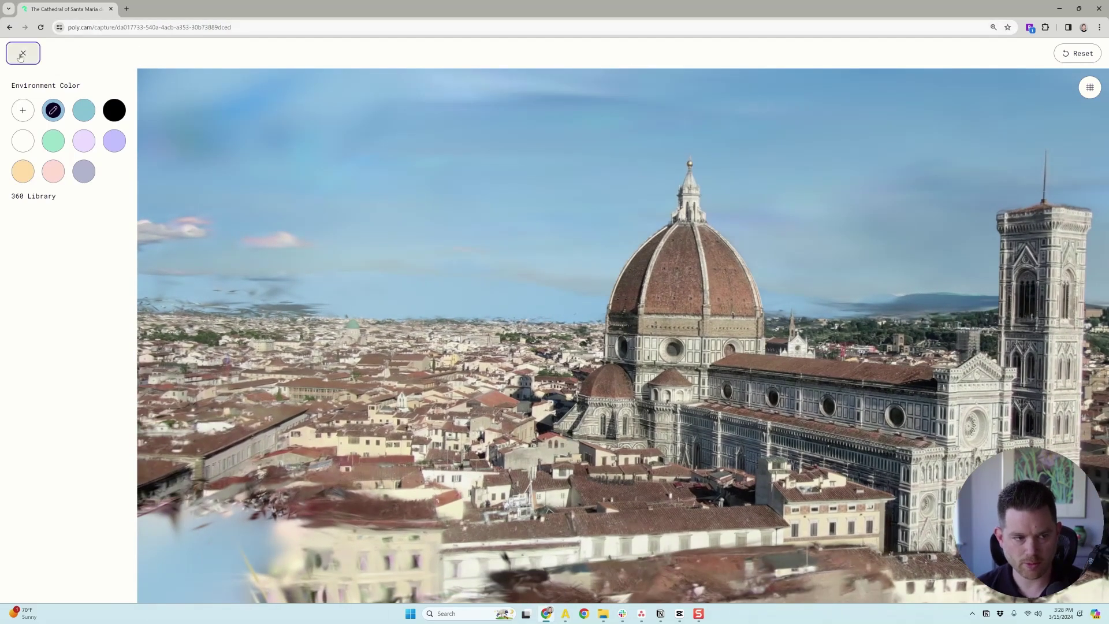
left_click(23, 53)
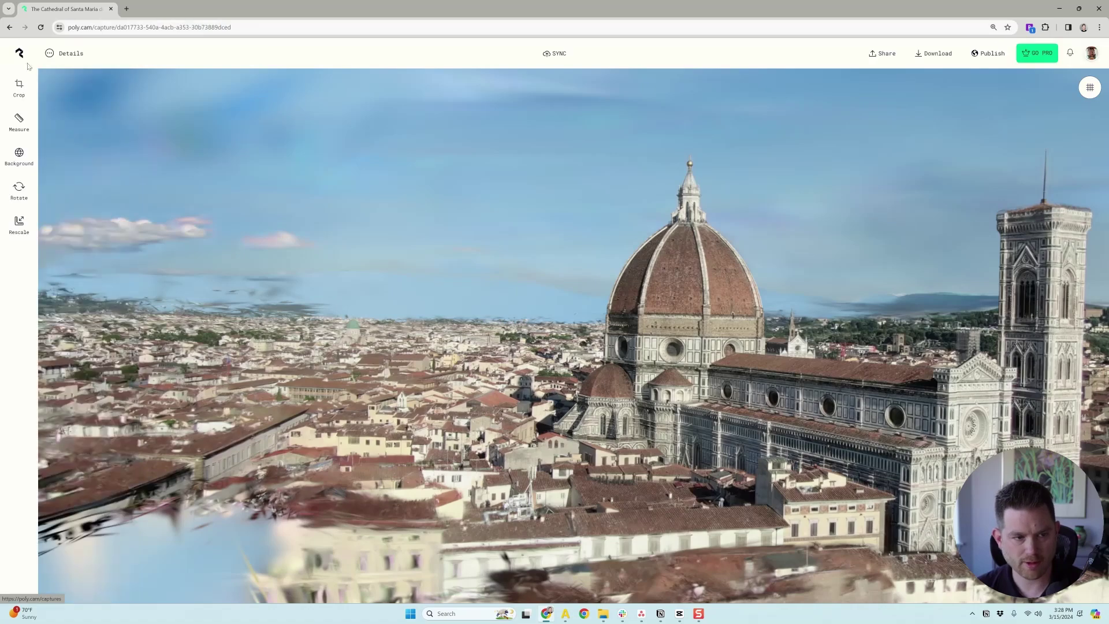
Step: Open the measuring tools and use the Ruler to measure horizontally across the cathedral facade just above the rose window
left_click(19, 121)
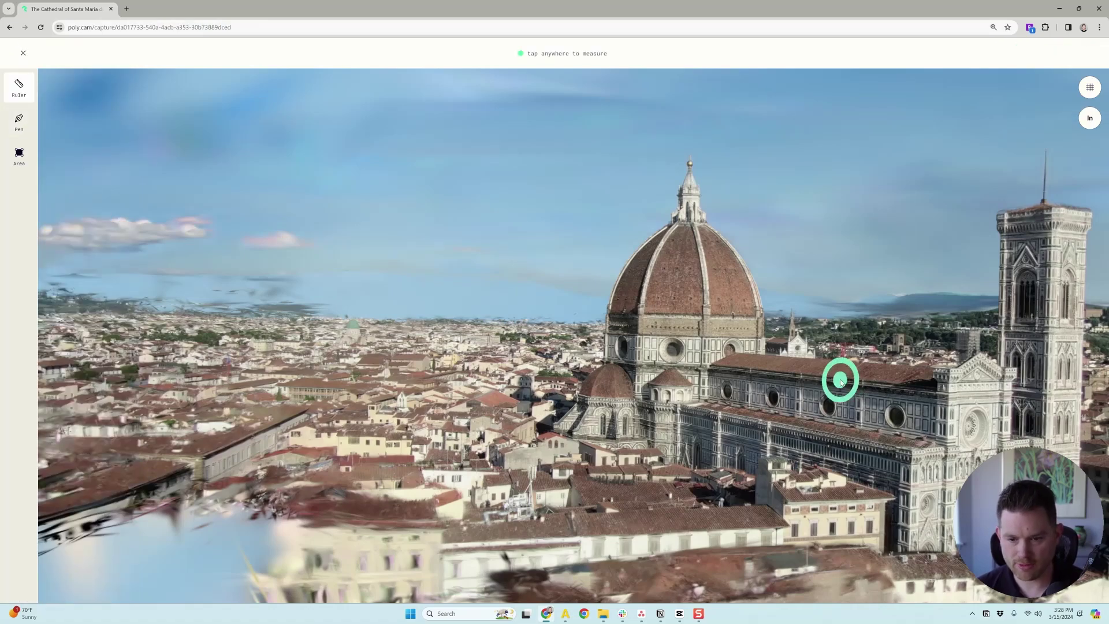
left_click_drag(844, 372, 554, 314)
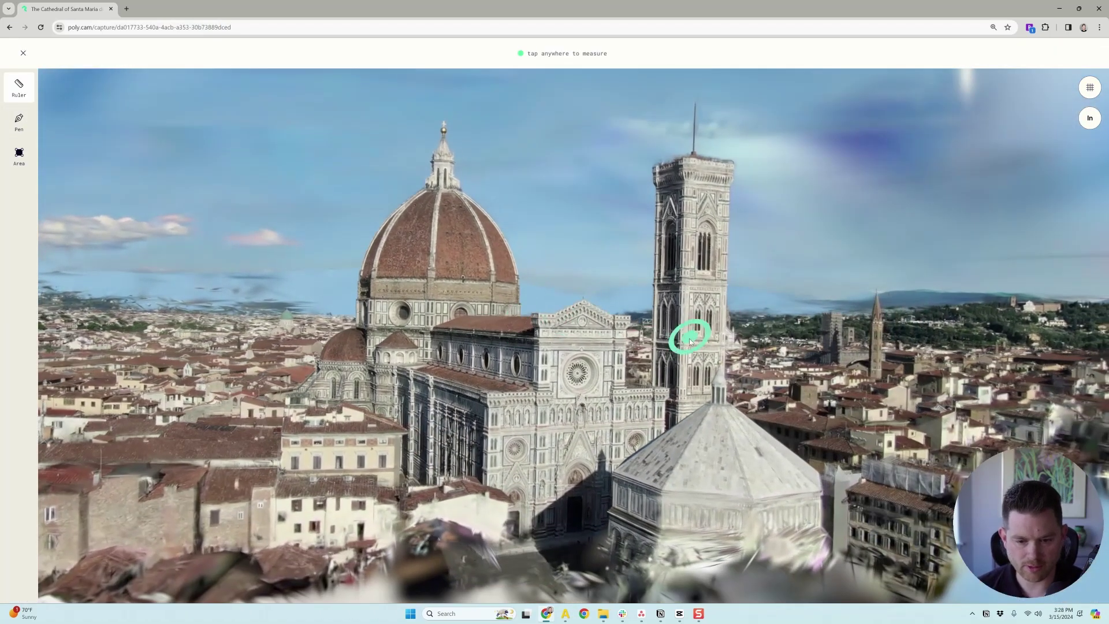
left_click_drag(687, 334, 635, 361)
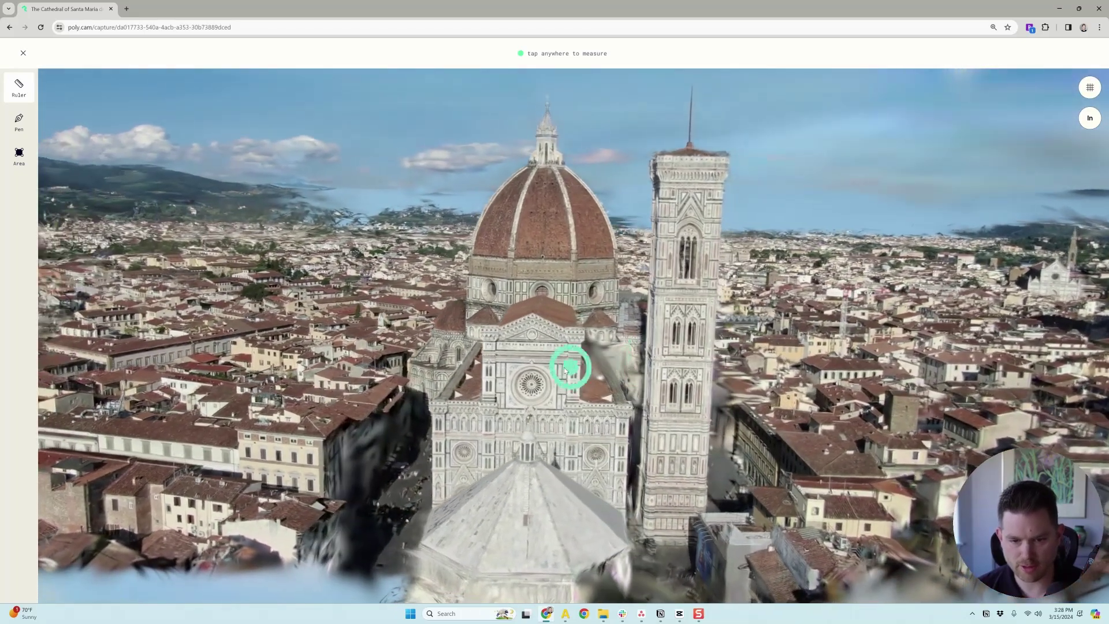
scroll(555, 371, "up", 4)
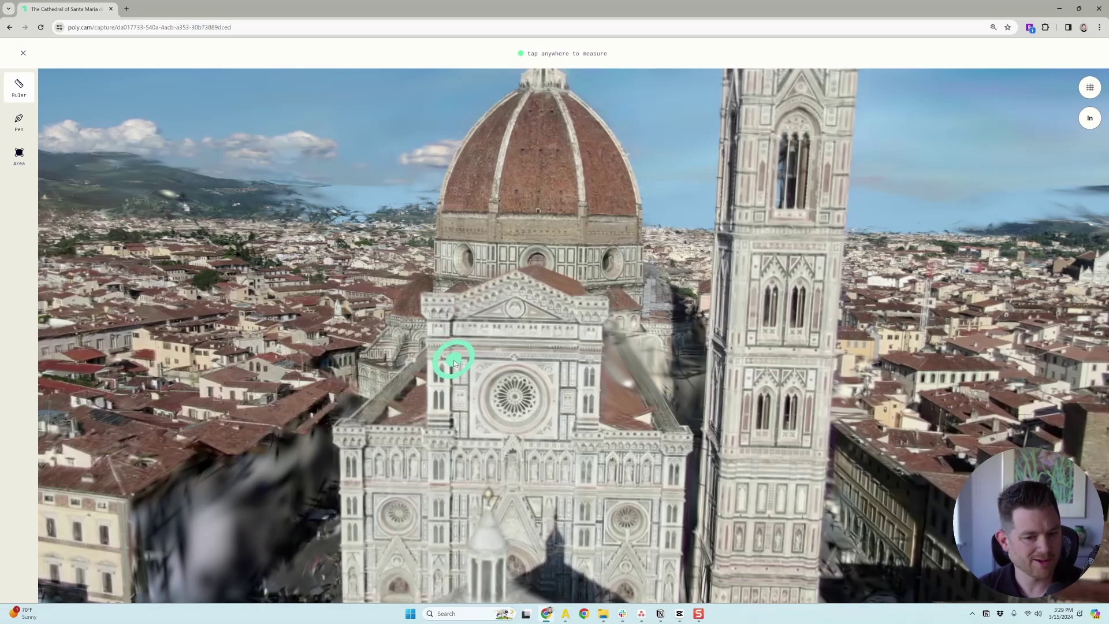
left_click_drag(454, 360, 448, 356)
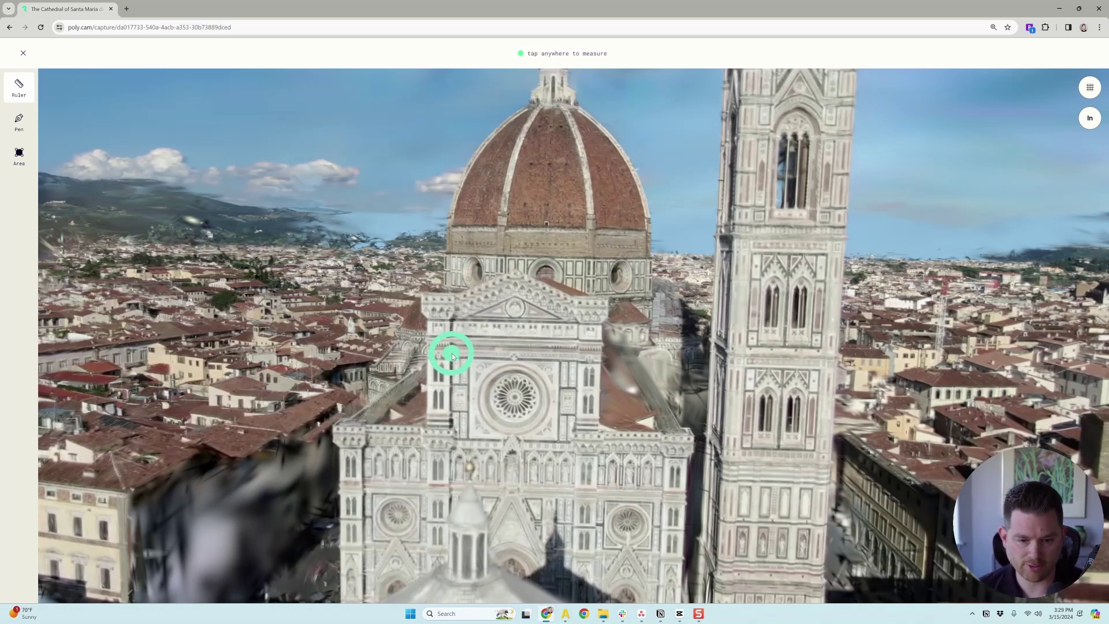
left_click(449, 357)
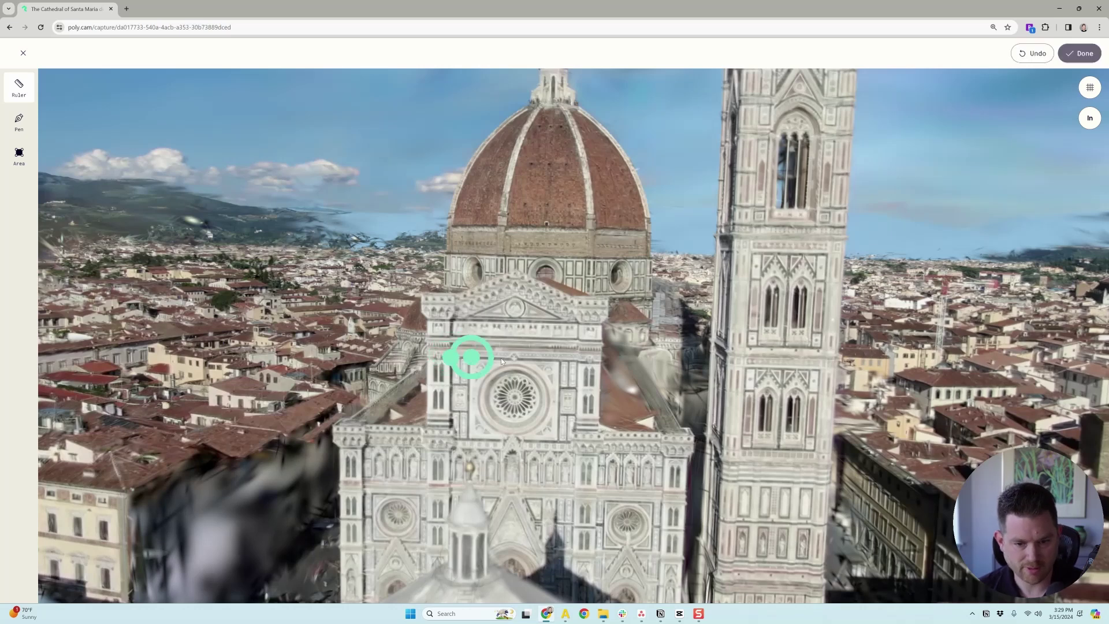
left_click(562, 361)
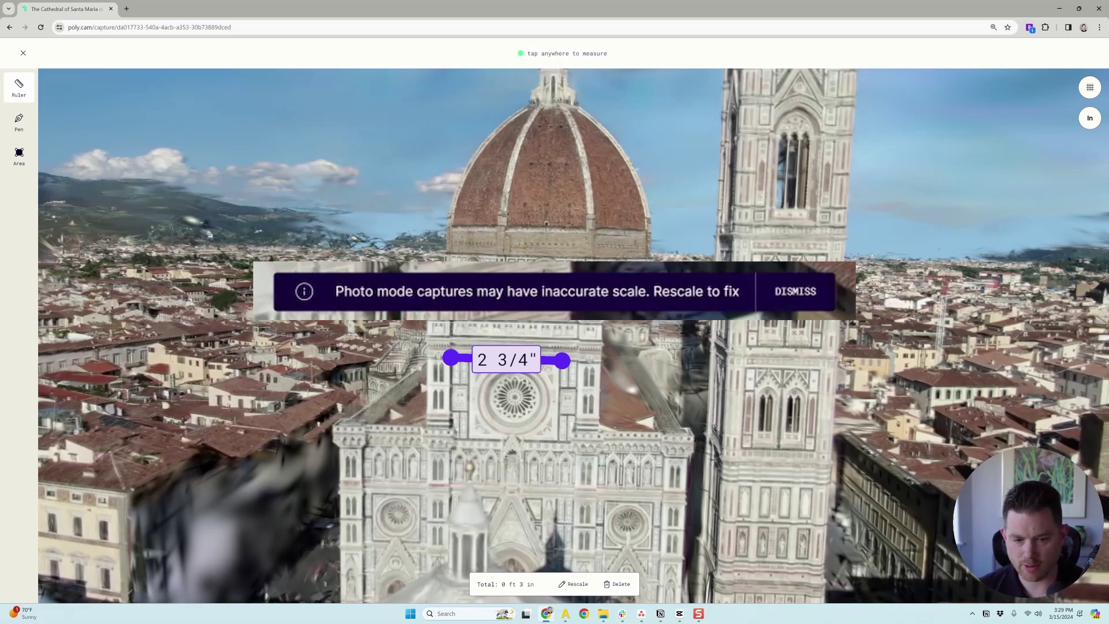
Step: Measure a vertical distance on the bell tower, spanning the section beside its upper pair of windows
left_click_drag(353, 303, 791, 294)
right_click_drag(616, 354, 591, 165)
right_click_drag(572, 283, 587, 402)
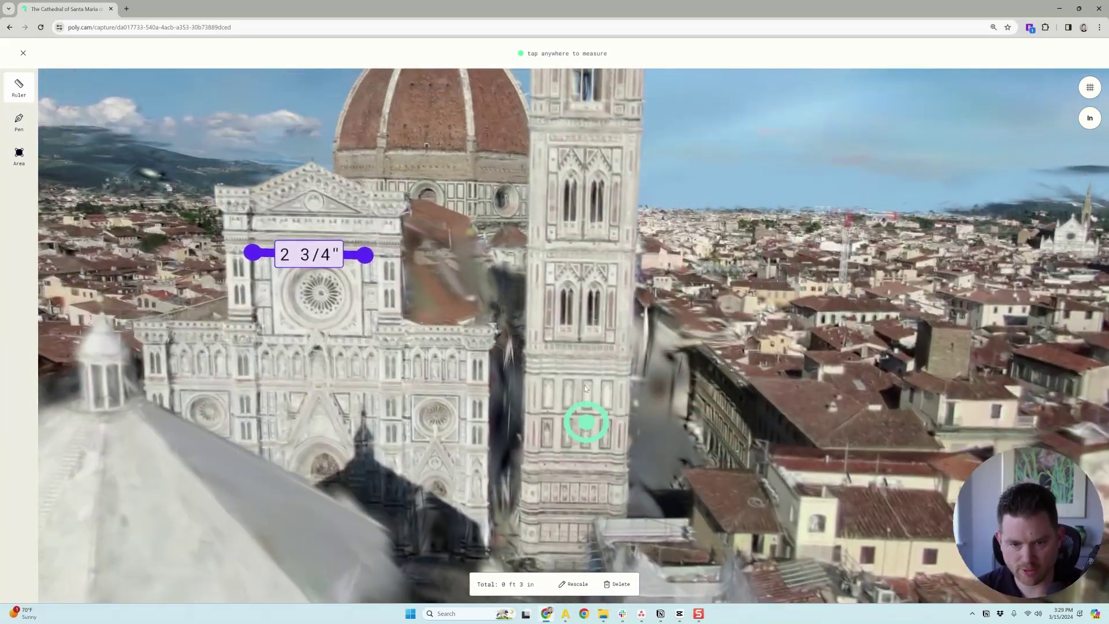
left_click(546, 261)
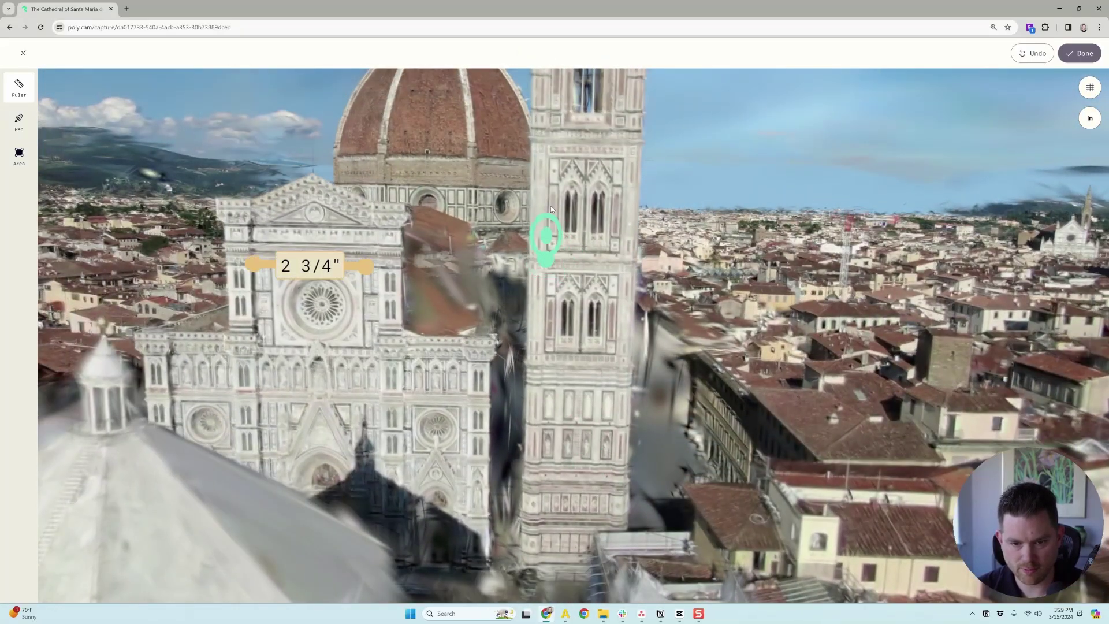
left_click(548, 155)
left_click_drag(569, 231, 481, 239)
left_click_drag(656, 300, 601, 303)
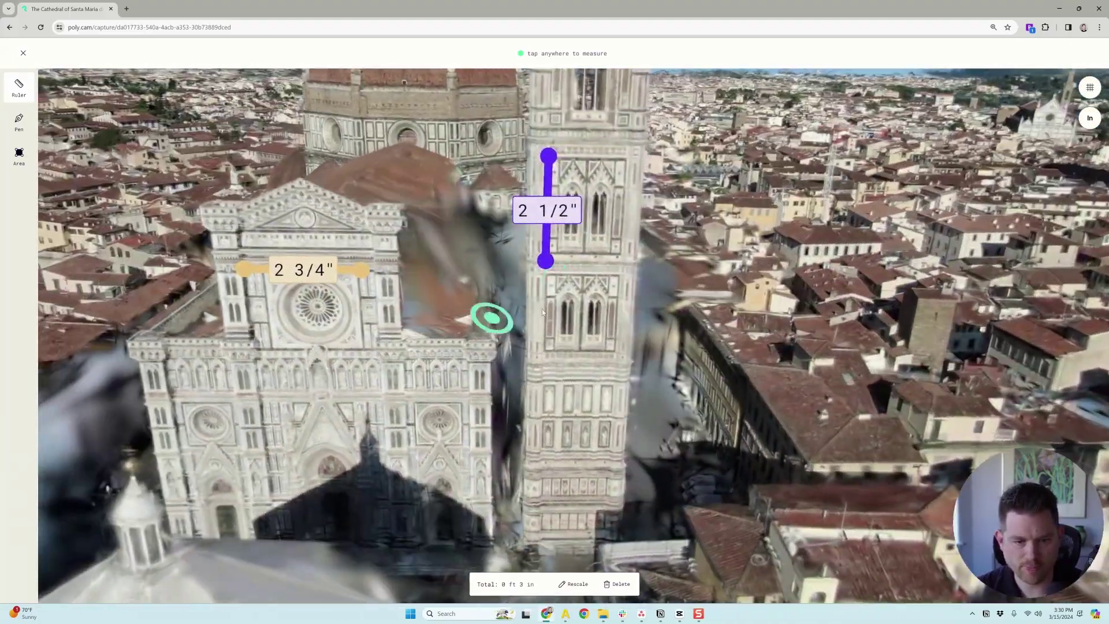
Step: Use the Pen tool to measure a two-segment path along the facade's side cornice and down its corner
left_click(26, 125)
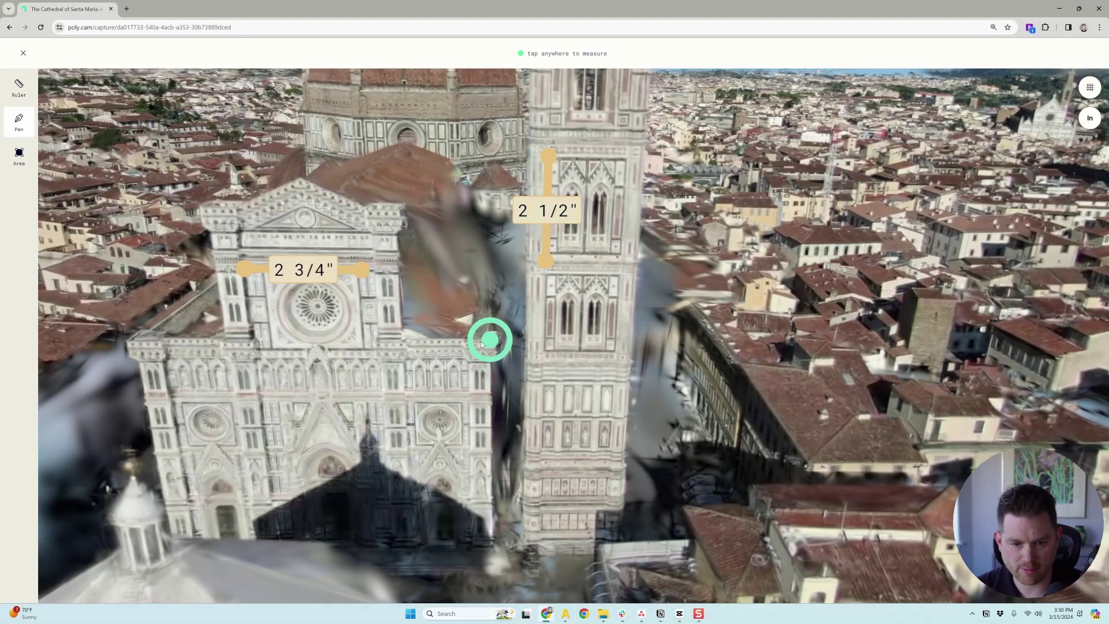
left_click(405, 342)
left_click(492, 340)
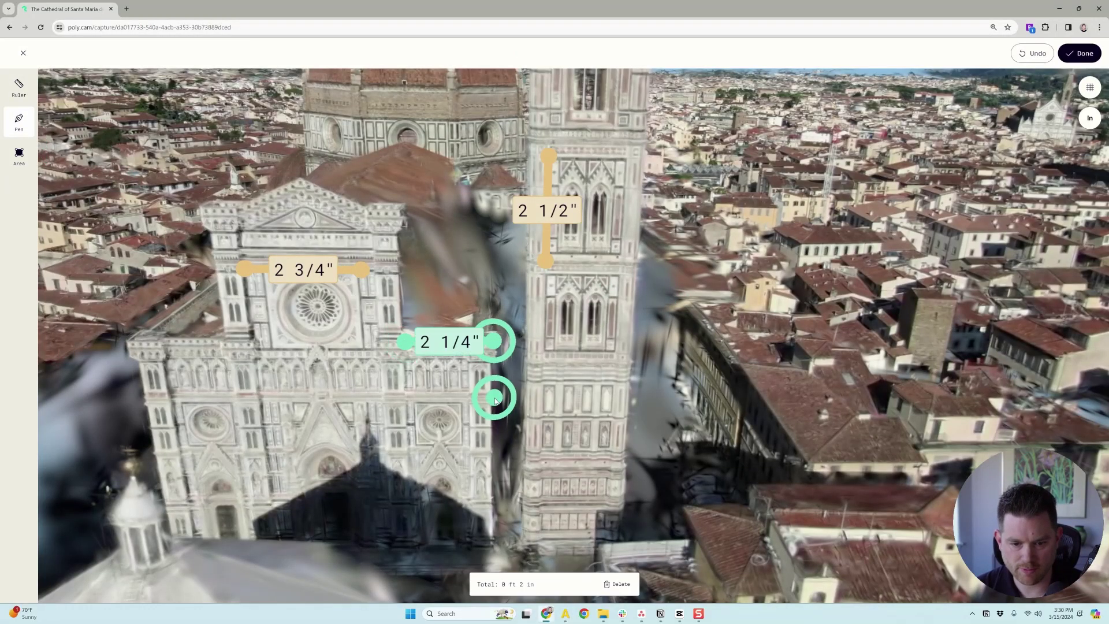
left_click(492, 398)
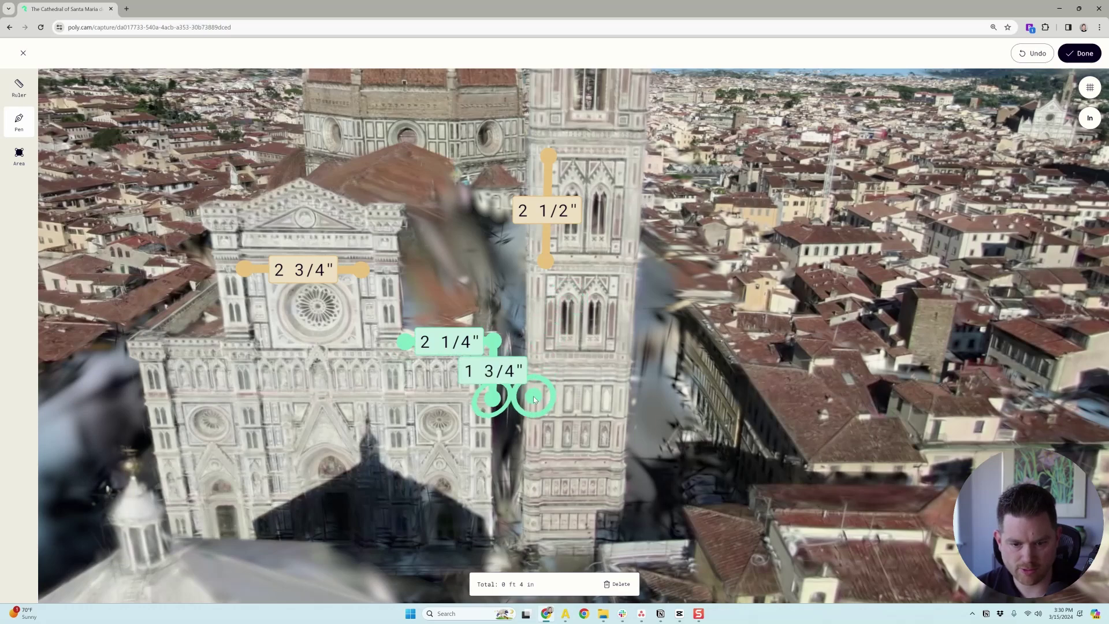
Step: Use the Area tool to measure a four-cornered region around the bell tower's lower pair of windows
left_click(19, 154)
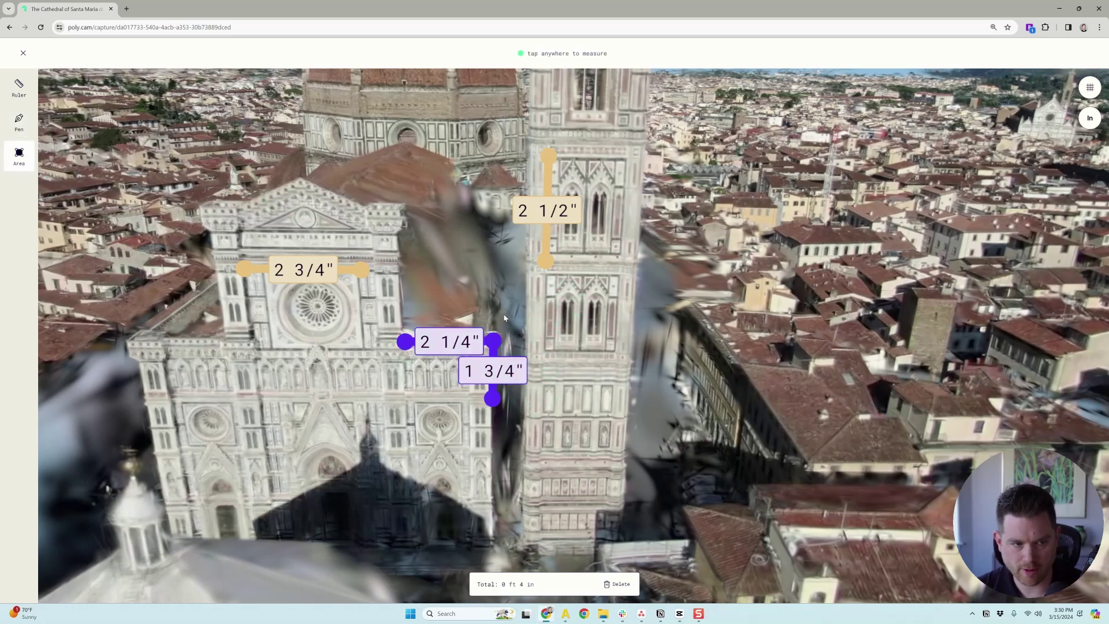
left_click(547, 276)
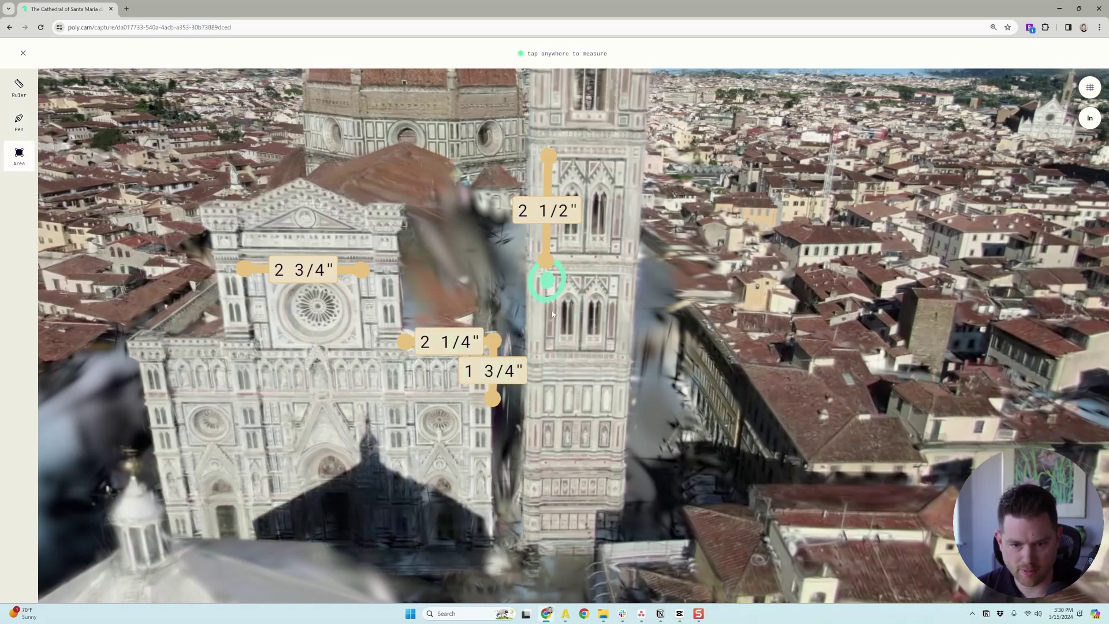
left_click(546, 351)
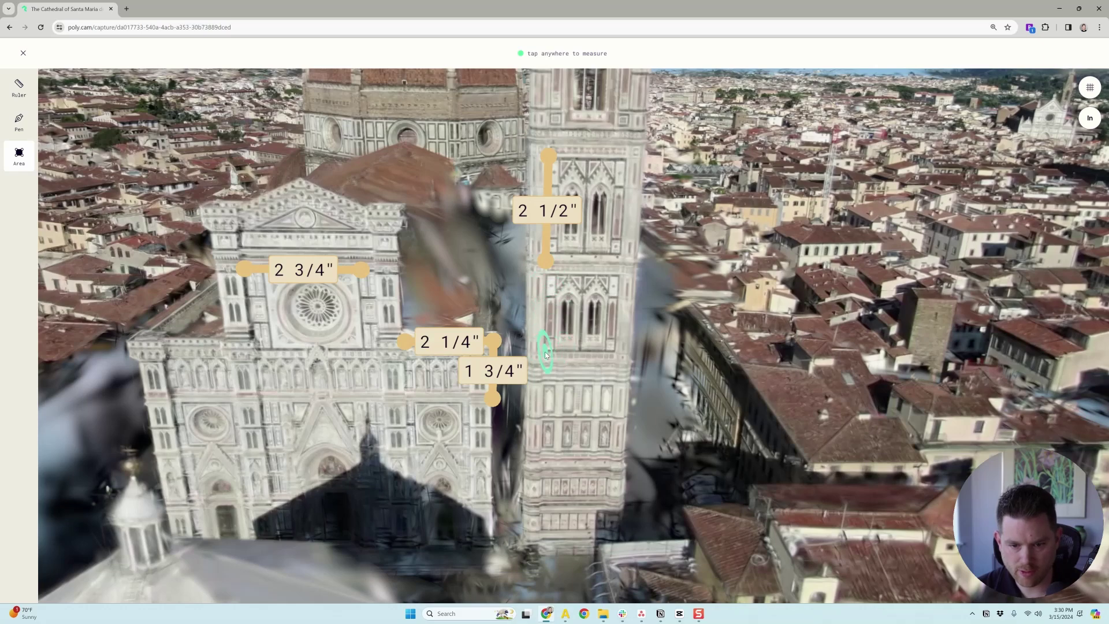
left_click(618, 355)
left_click(622, 276)
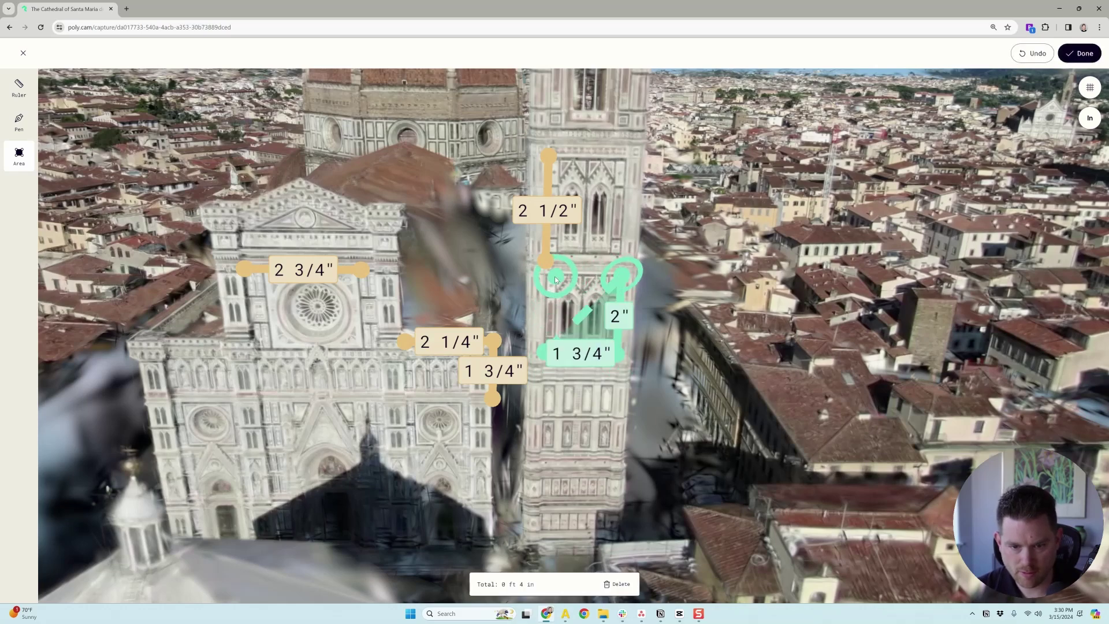
left_click(545, 276)
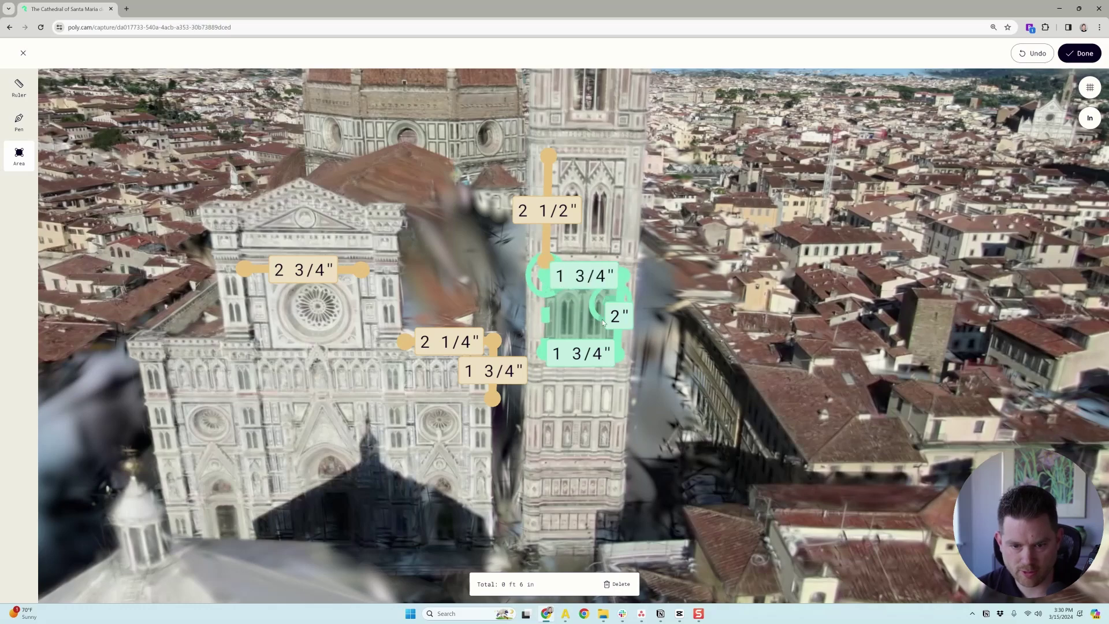
scroll(325, 342, "down", 5)
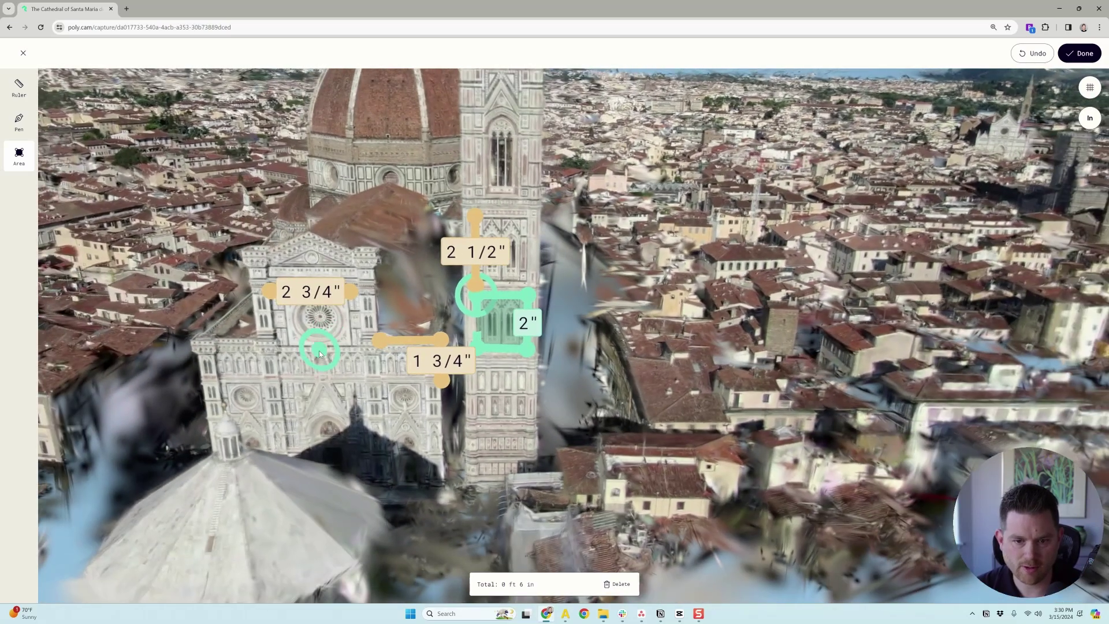
left_click_drag(327, 392, 263, 380)
Step: Measure a horizontal ruler line on the facade directly beneath the rose window
left_click(21, 90)
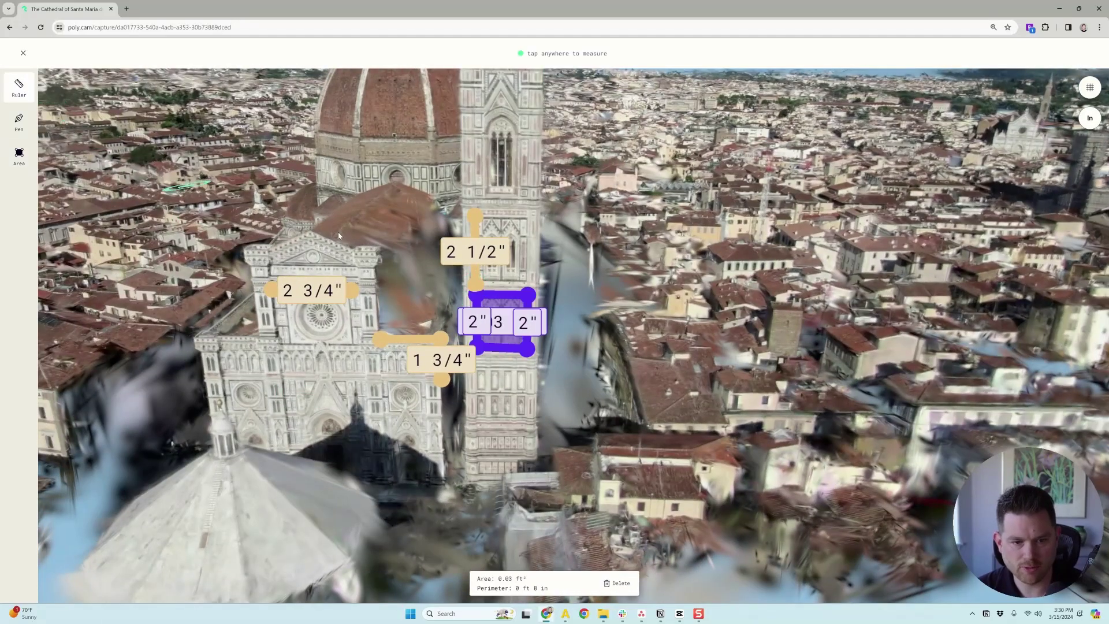
left_click(290, 344)
left_click(352, 345)
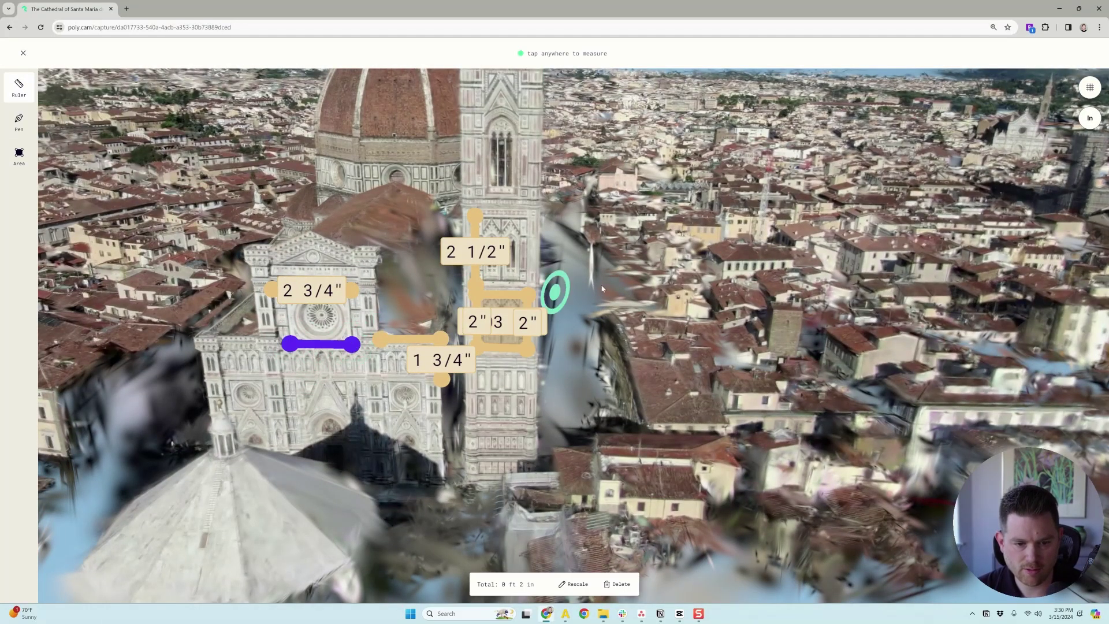
Step: Switch the measurement units to metres and rescale the capture so the ruler line beneath the rose window equals 10 m
left_click(1089, 119)
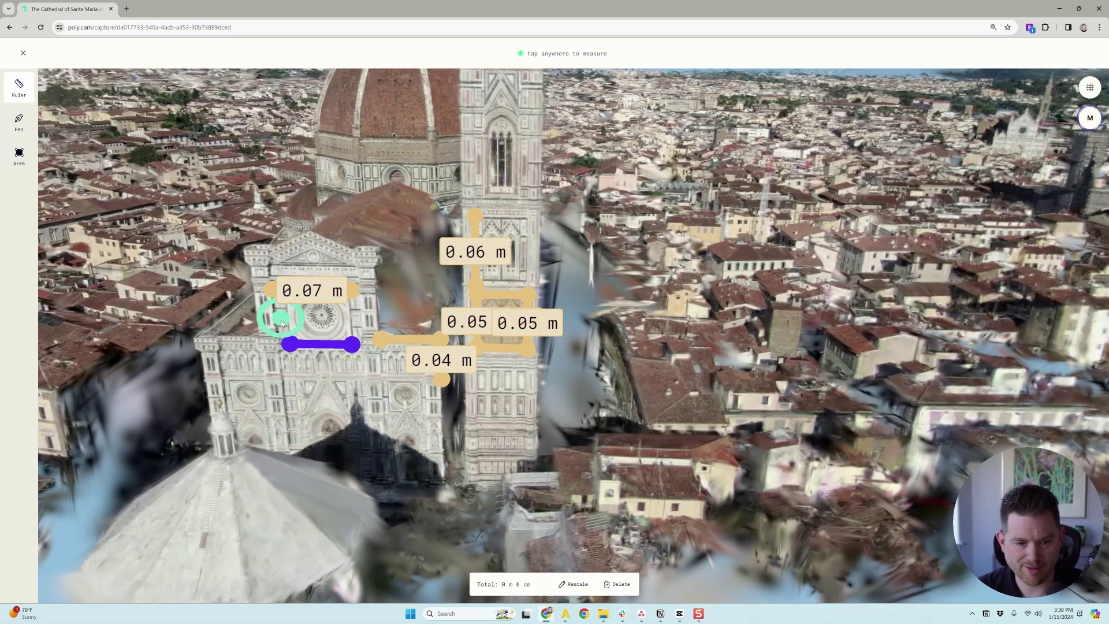
left_click(574, 585)
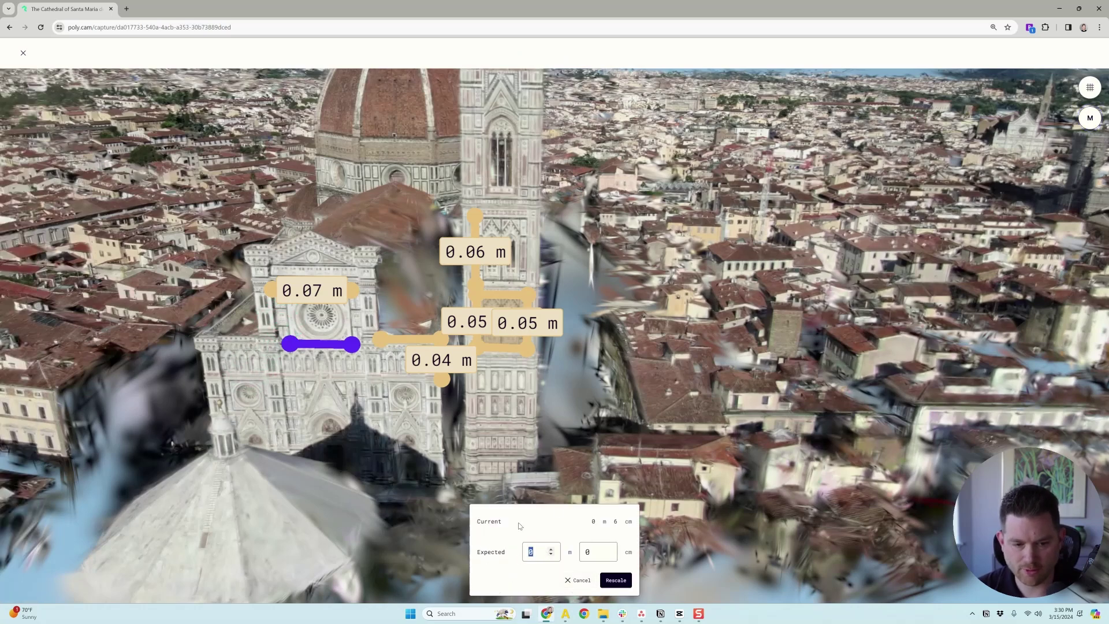
left_click(615, 580)
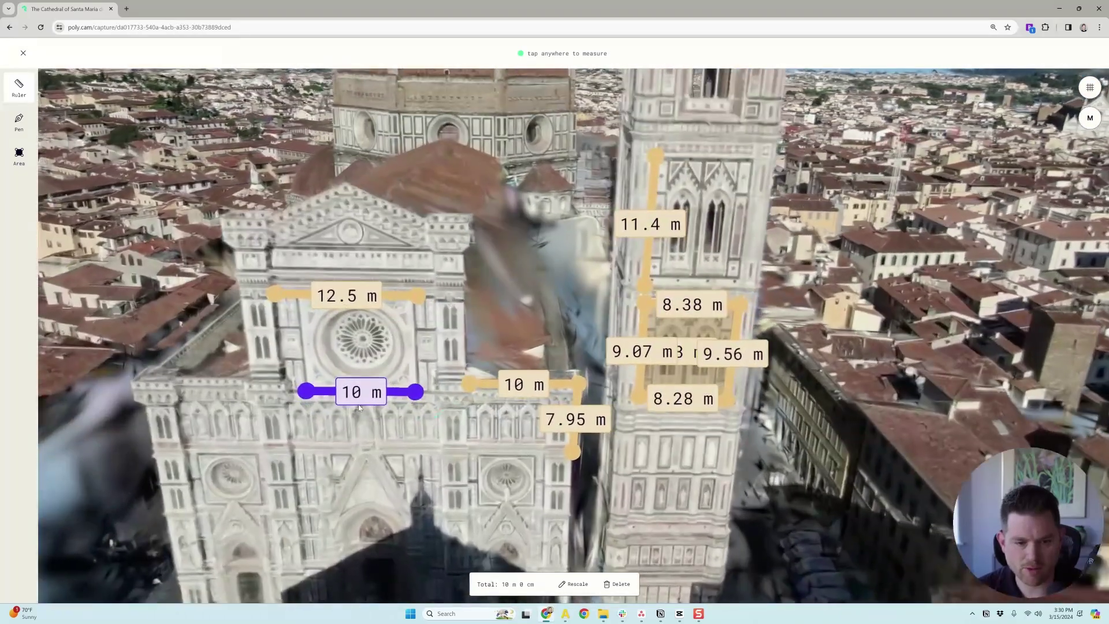
Step: Move both endpoints of the bell tower's vertical ruler line closer together to shorten it
left_click_drag(443, 445, 383, 461)
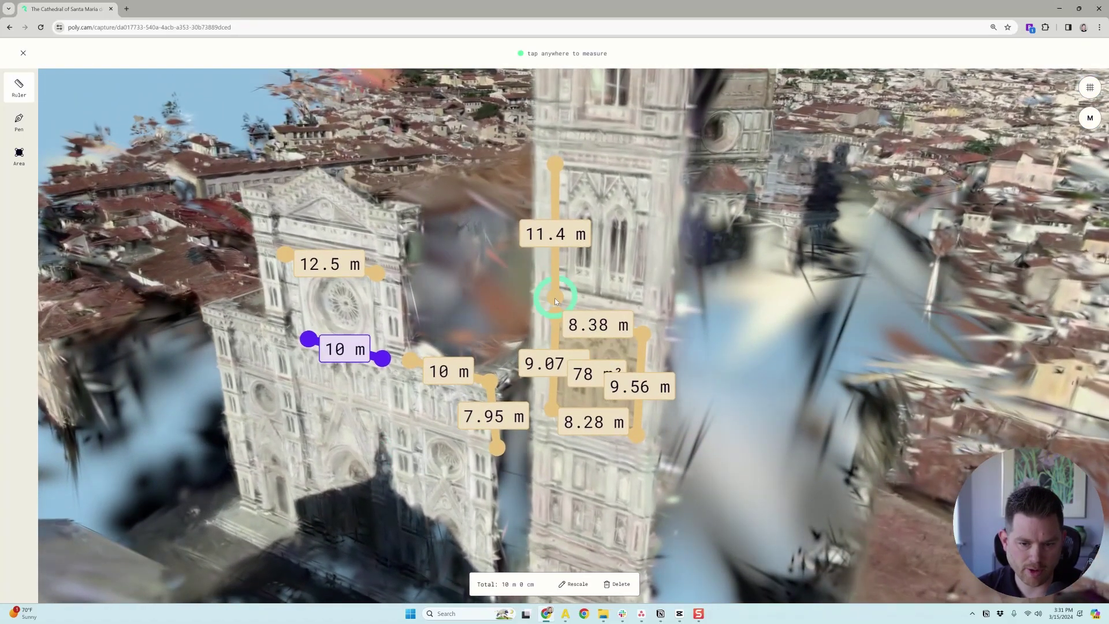
left_click_drag(555, 298, 552, 285)
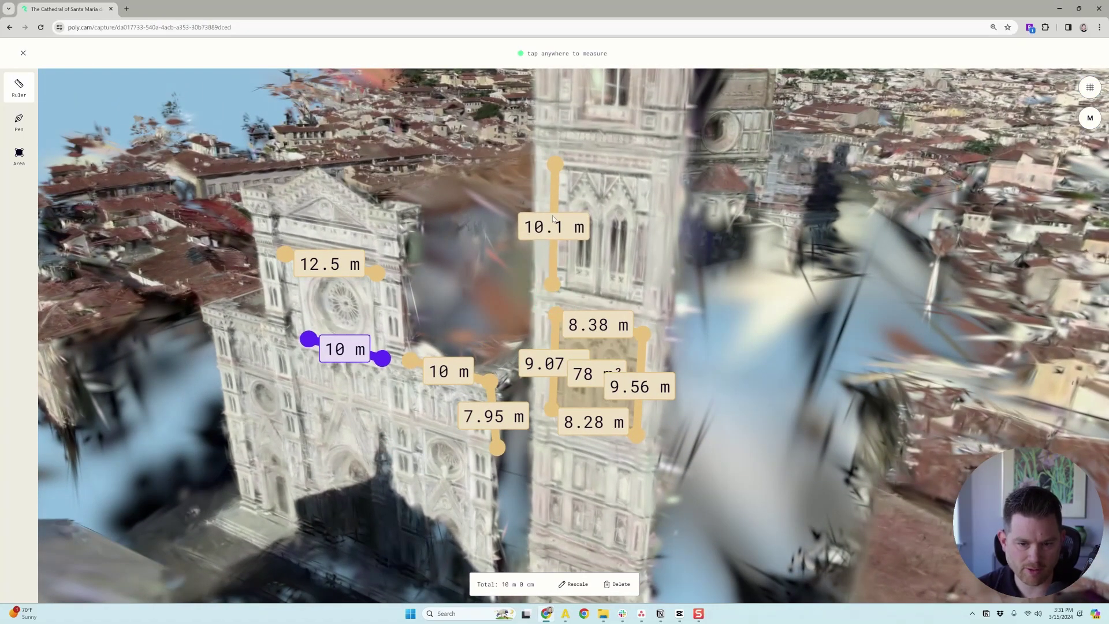
left_click_drag(558, 167, 554, 169)
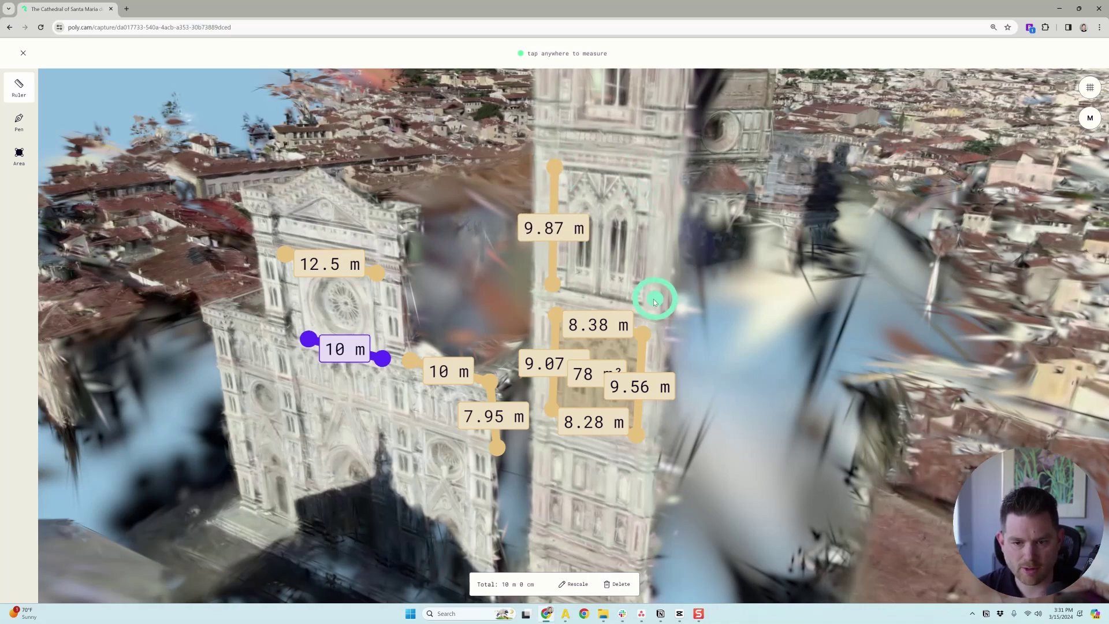
Step: Measure the width of one dome section along its base with the Ruler, and exit the measuring tools
left_click_drag(217, 410, 612, 404)
left_click_drag(243, 231, 389, 330)
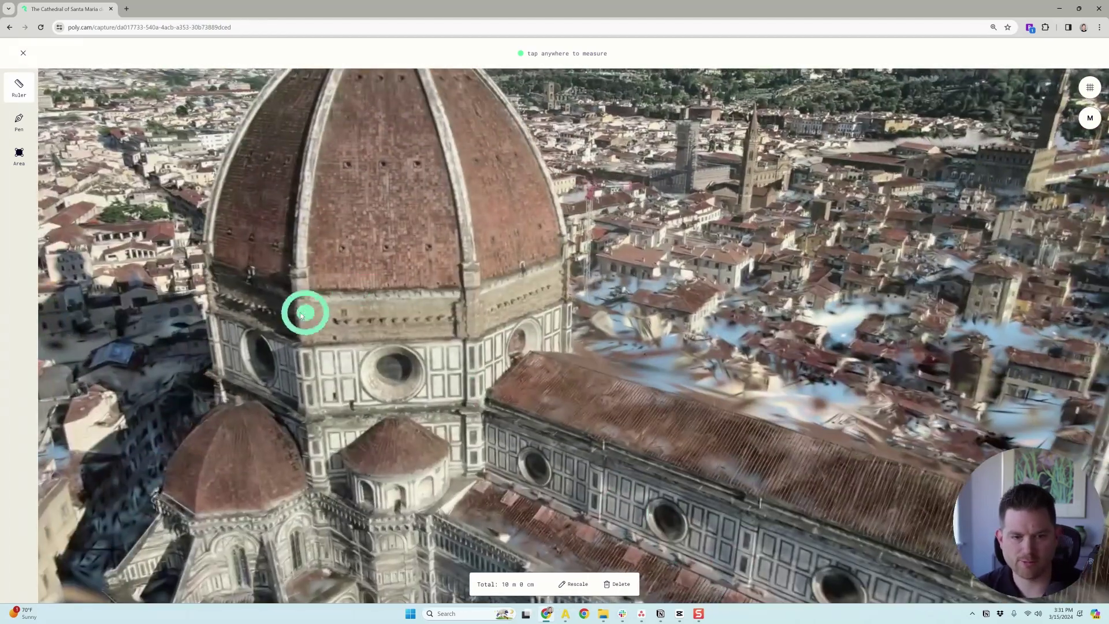
left_click(308, 296)
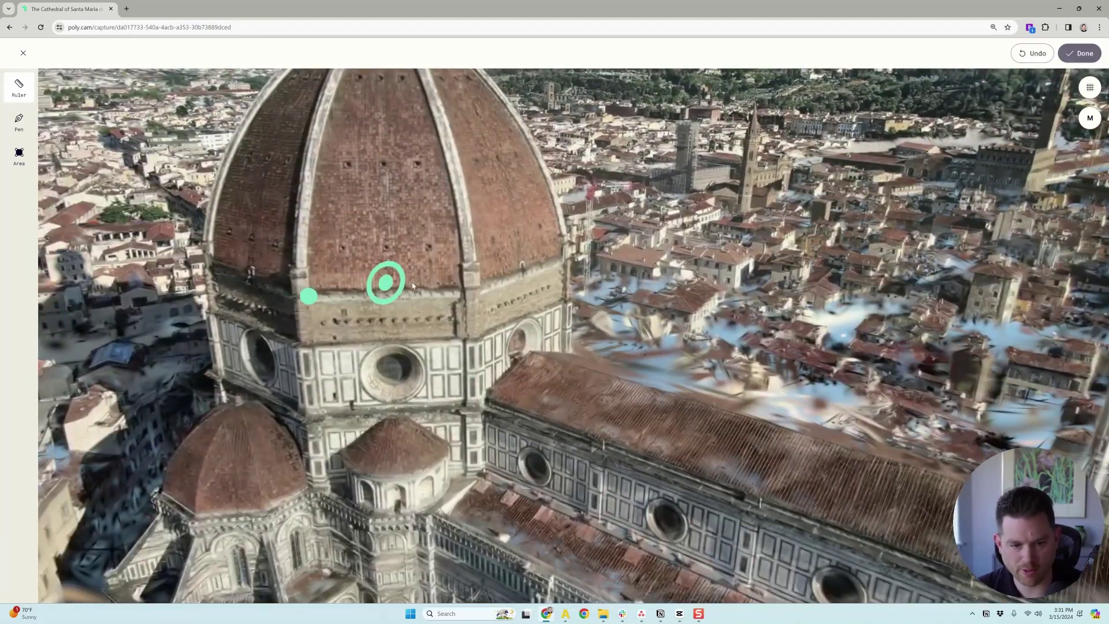
left_click(459, 289)
mouse_move(578, 382)
left_mouse_down()
mouse_move(537, 424)
mouse_move(411, 418)
mouse_move(572, 399)
mouse_move(576, 388)
left_mouse_up()
scroll(577, 387, "down", 5)
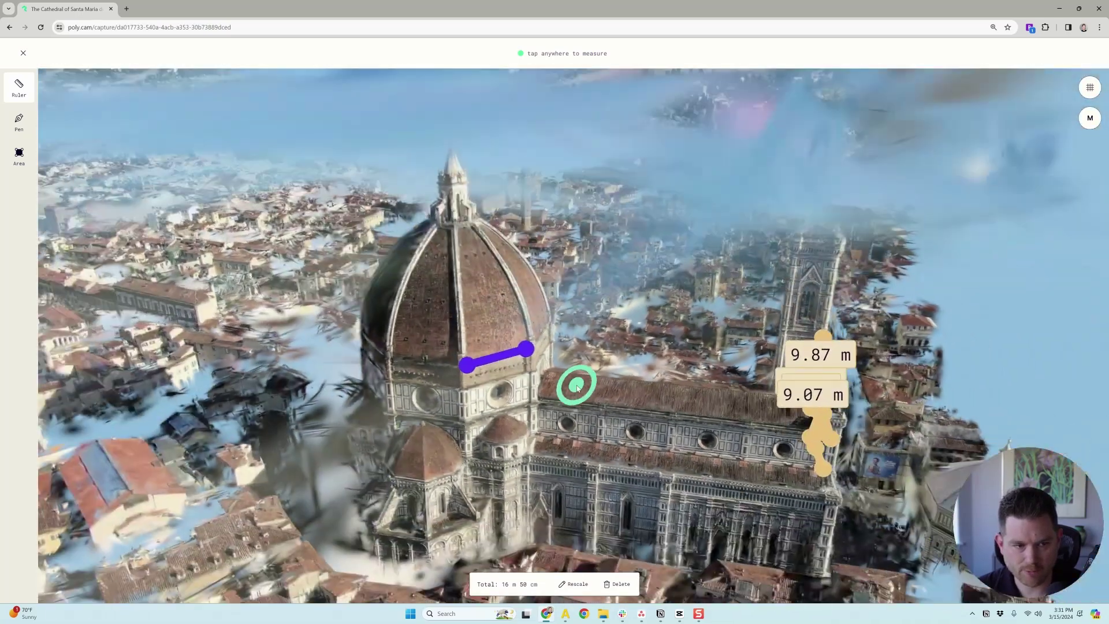
scroll(517, 375, "up", 5)
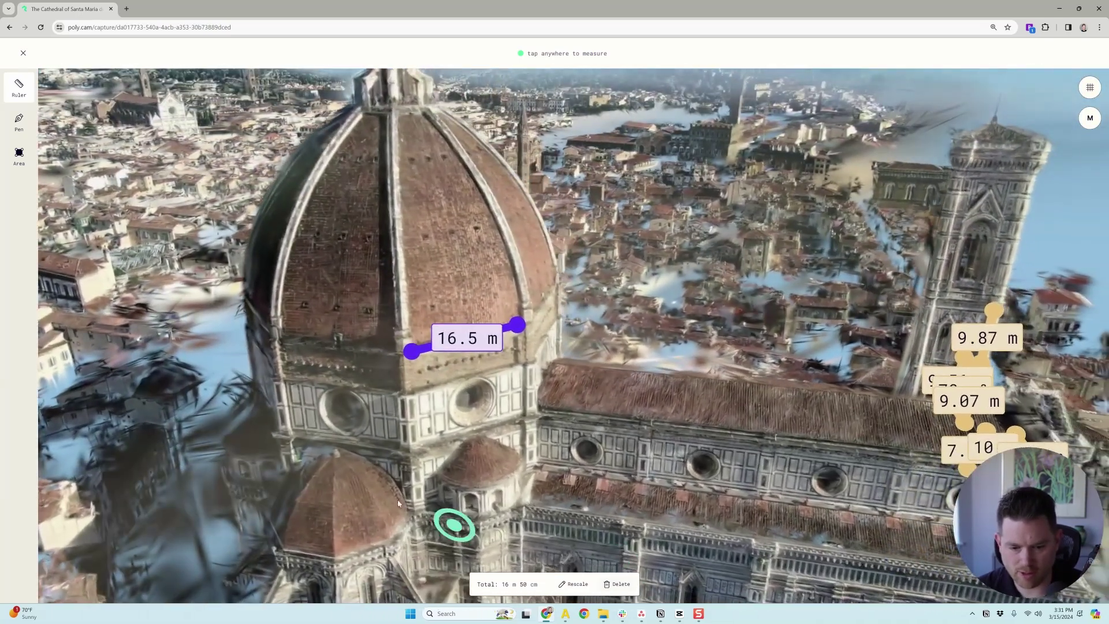
left_click(23, 53)
left_click(725, 183)
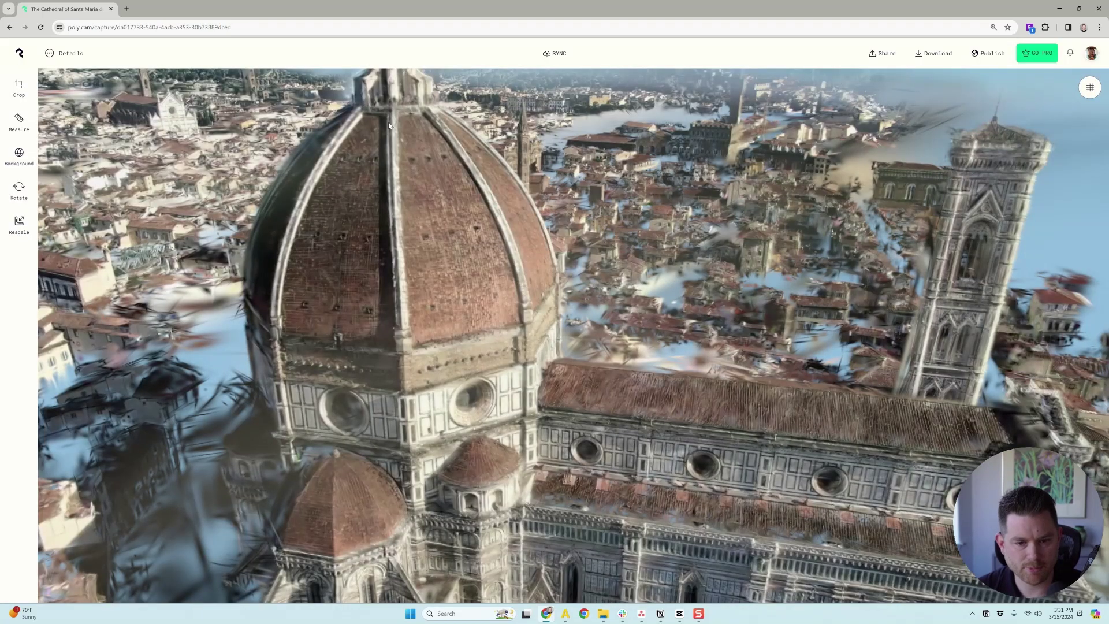
Step: Fit the cylinder crop volume around the cathedral by raising its base and extending its upper face above the dome
left_click_drag(791, 319, 213, 335)
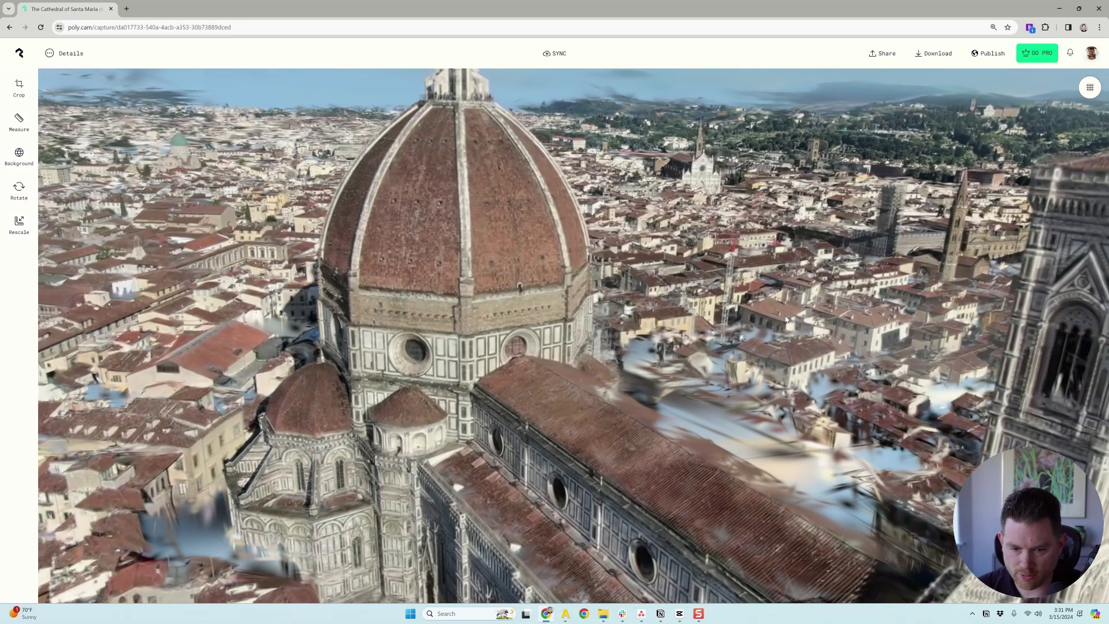
right_click_drag(214, 335, 257, 298)
scroll(257, 298, "down", 5)
scroll(257, 298, "up", 2)
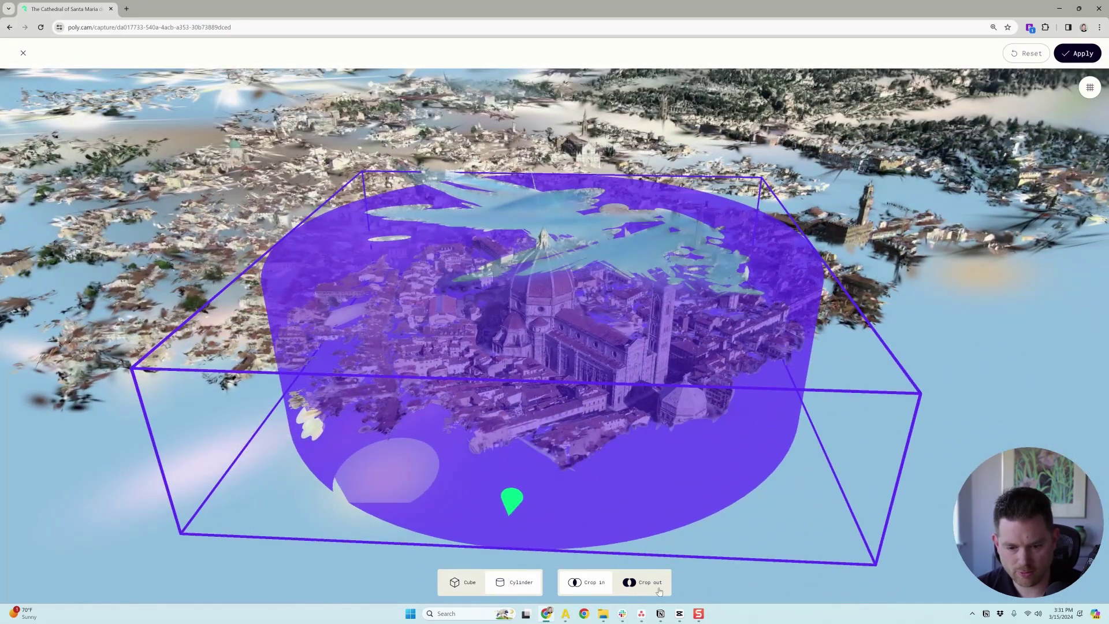
left_click_drag(131, 216, 190, 329)
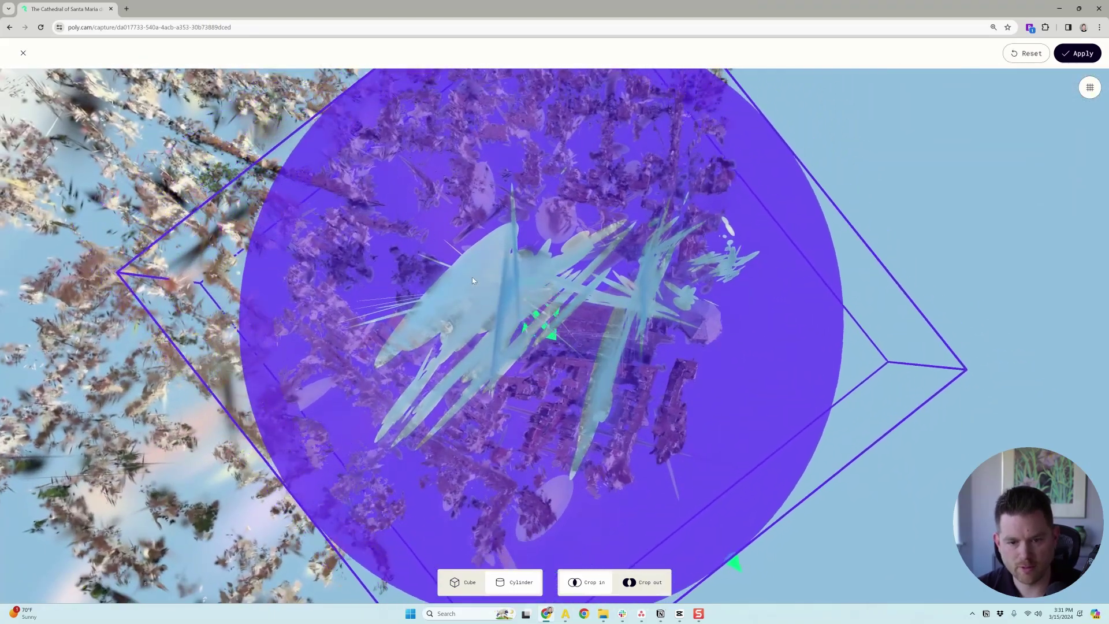
left_click_drag(894, 510, 778, 220)
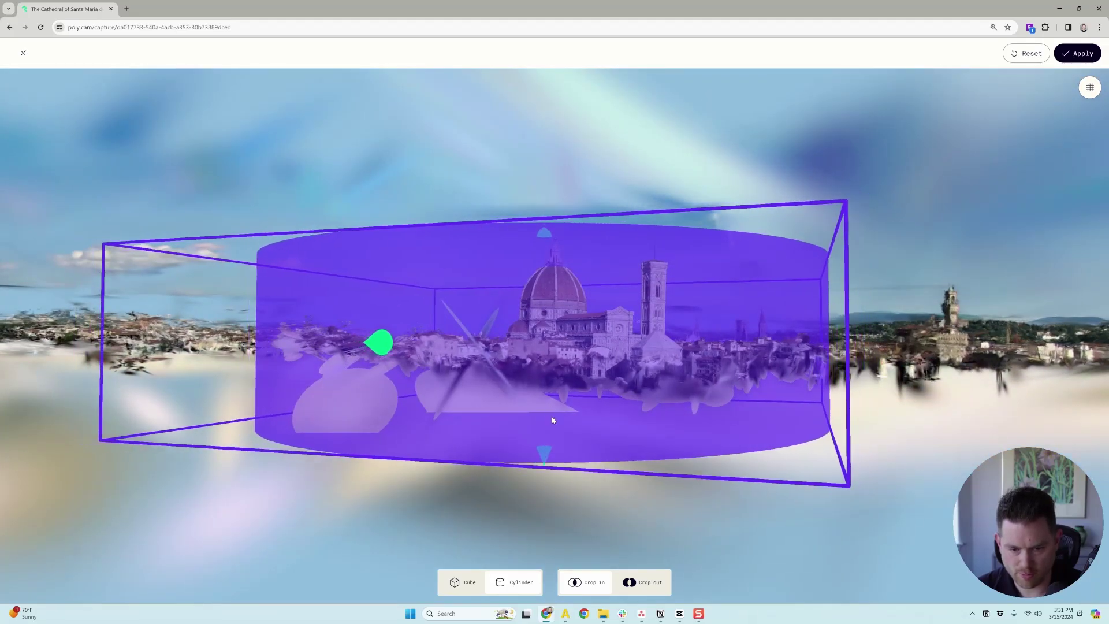
left_click_drag(544, 499, 544, 426)
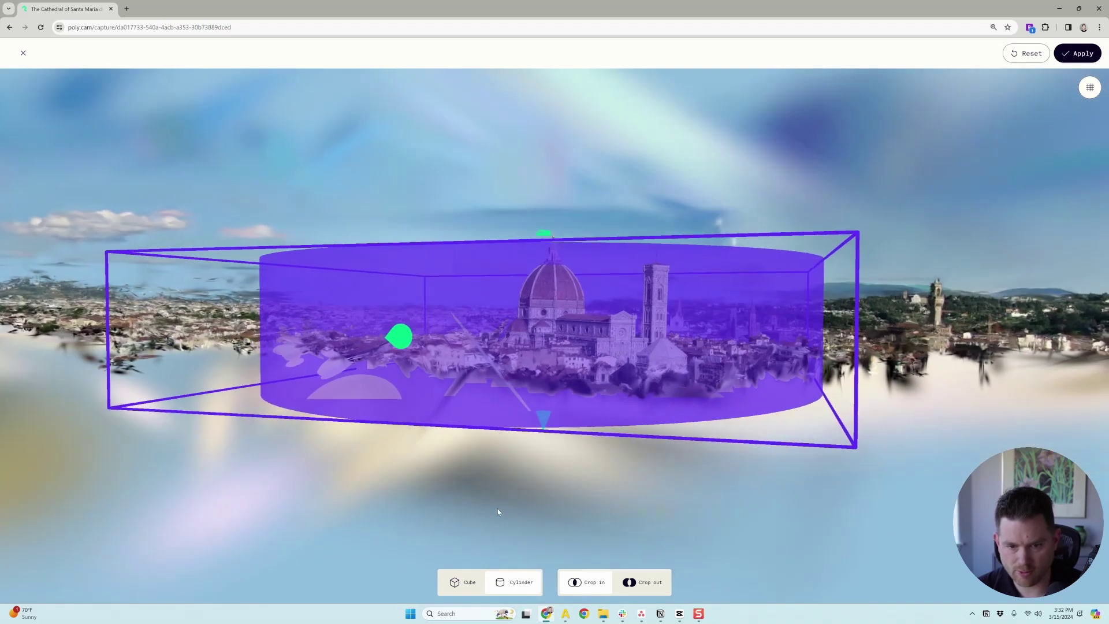
left_click_drag(542, 287, 542, 308)
left_click_drag(544, 232, 546, 176)
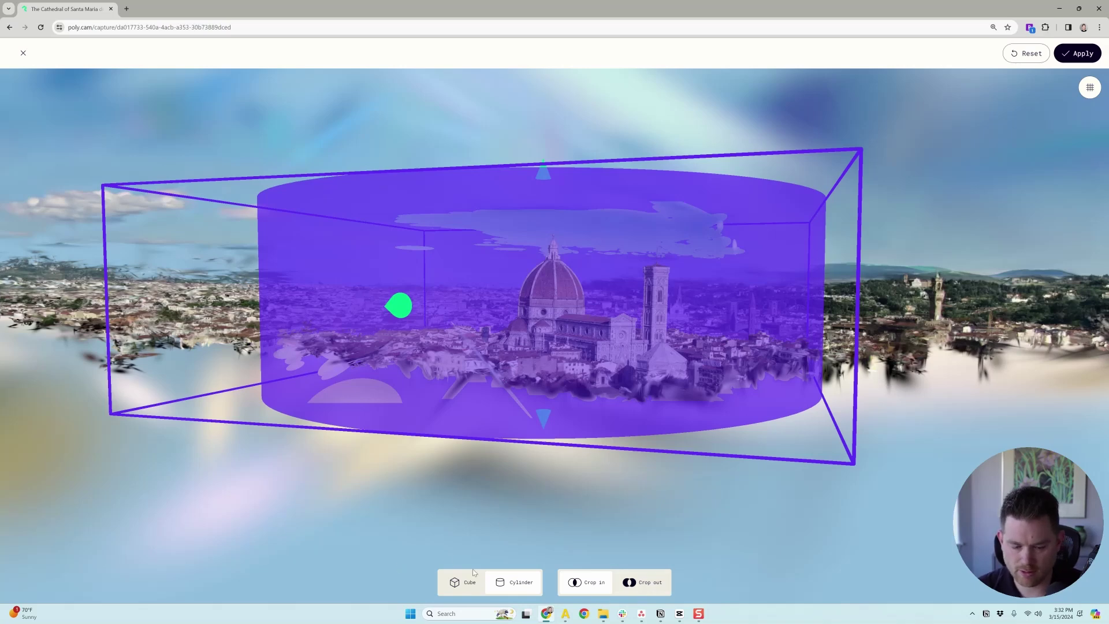
Step: Apply the cylinder crop with the Crop in option, dismissing the subscription offer and leaving the crop tool
left_click(629, 577)
left_click(587, 579)
left_click(1085, 53)
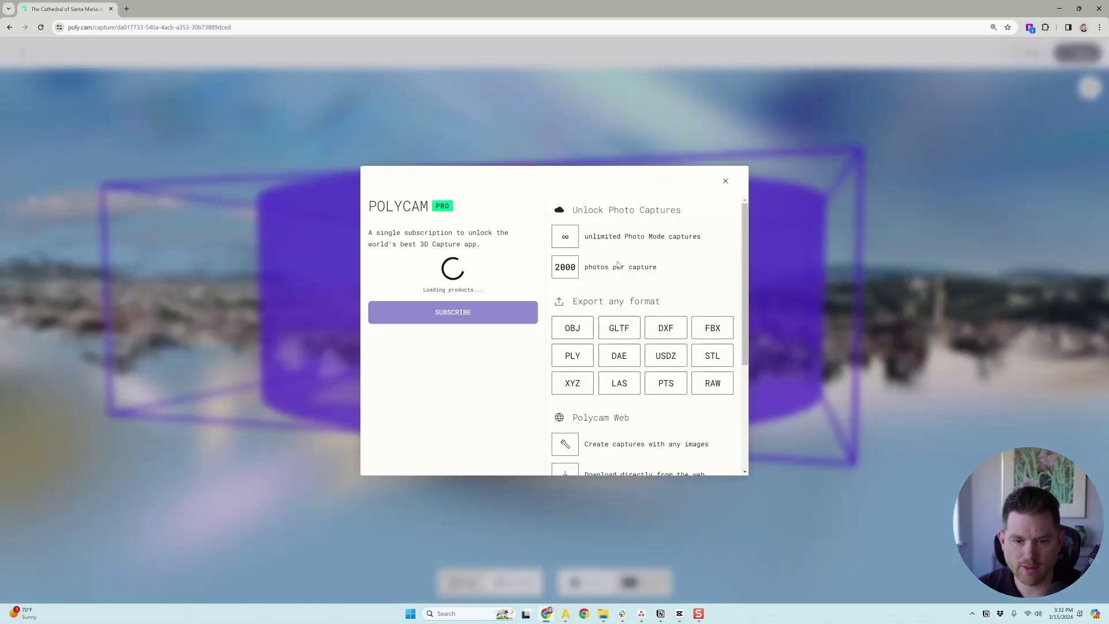
left_click(725, 181)
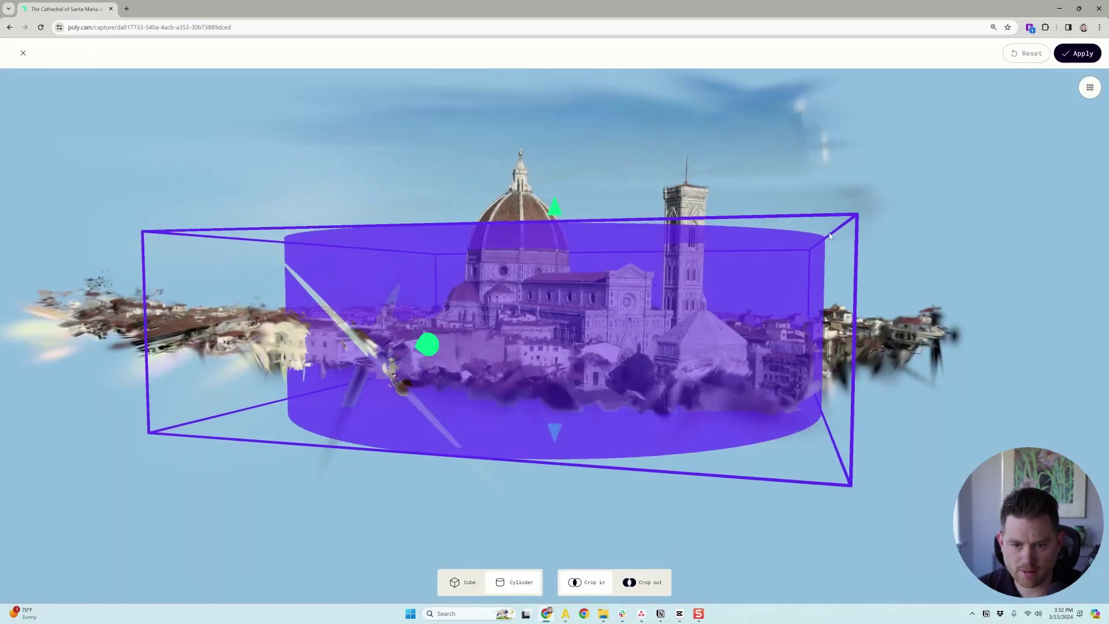
left_click_drag(904, 237, 922, 200)
left_click(23, 53)
Step: Examine the cropped cathedral capture from several angles and distances, including the dome, bell tower and surrounding rooftops
left_click_drag(647, 370, 596, 349)
scroll(552, 418, "up", 5)
right_click_drag(596, 349, 601, 256)
left_click_drag(600, 255, 605, 274)
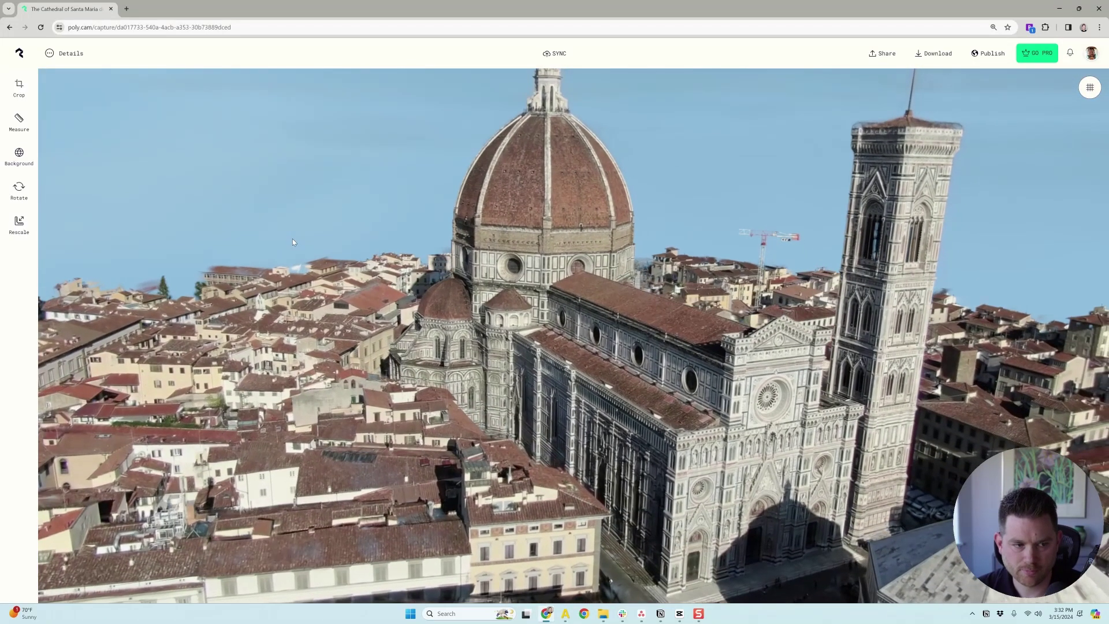
left_click_drag(172, 196, 210, 209)
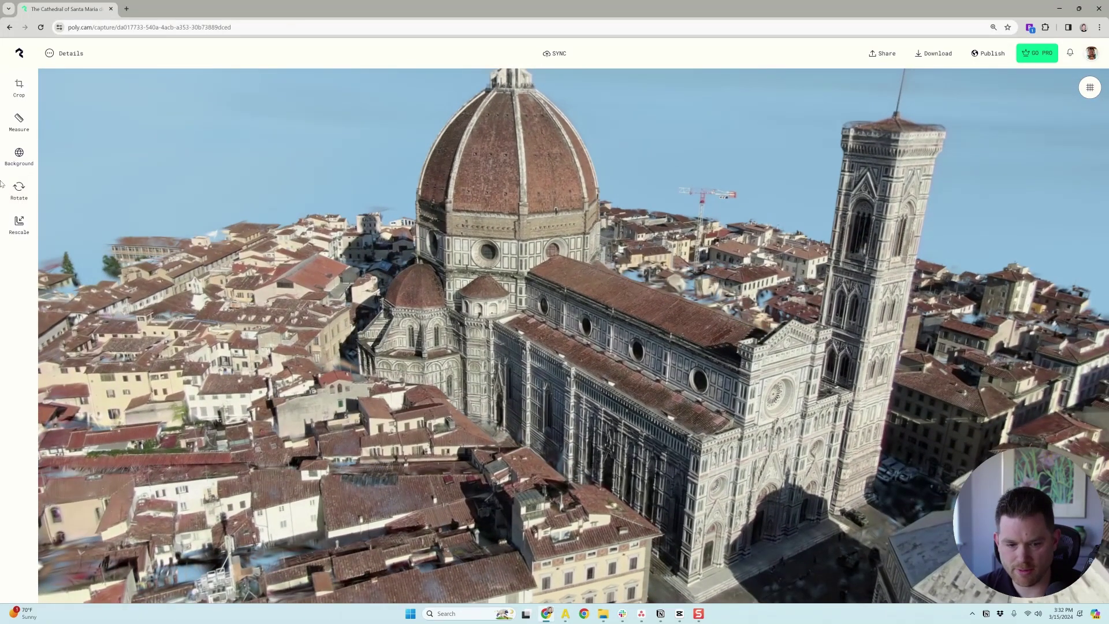
left_click(21, 230)
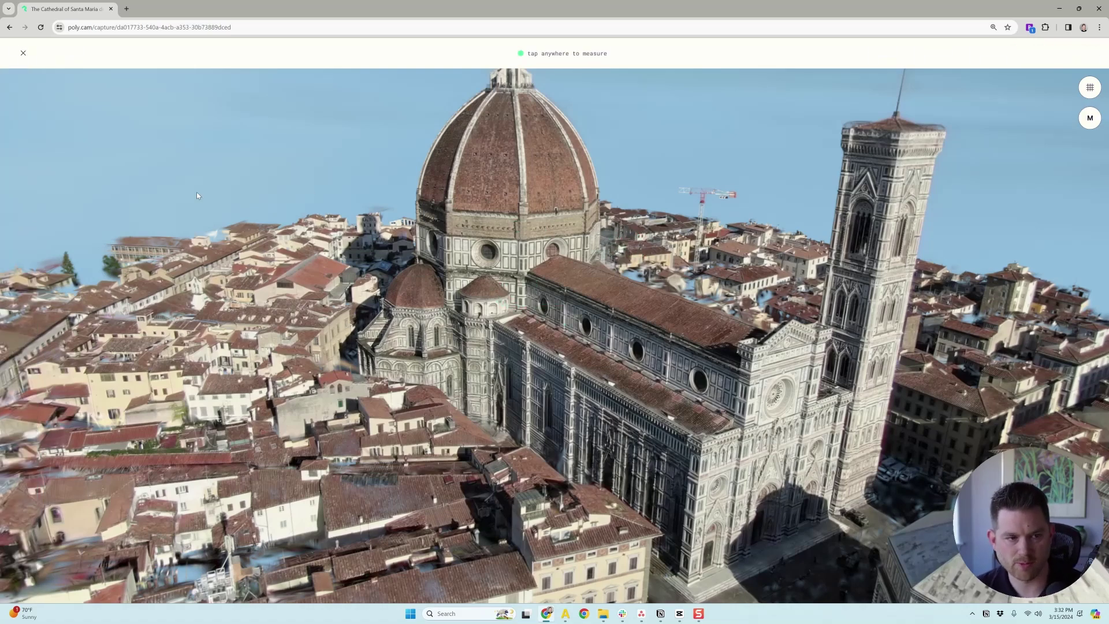
left_click(23, 53)
scroll(578, 312, "down", 5)
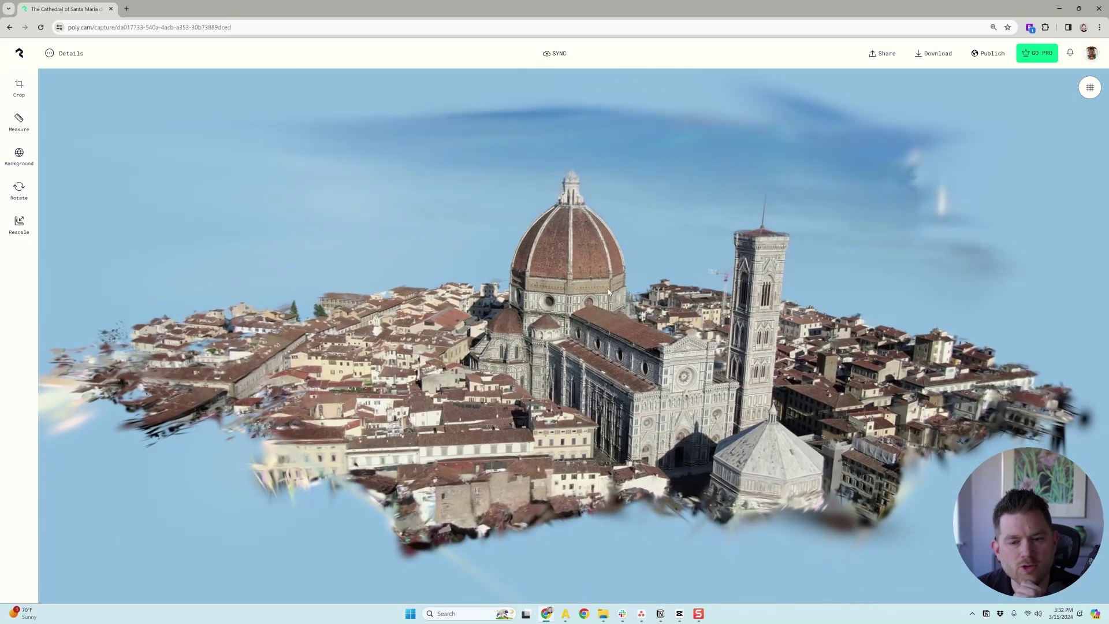
left_click_drag(608, 289, 617, 341)
left_click_drag(672, 318, 584, 221)
scroll(585, 225, "up", 3)
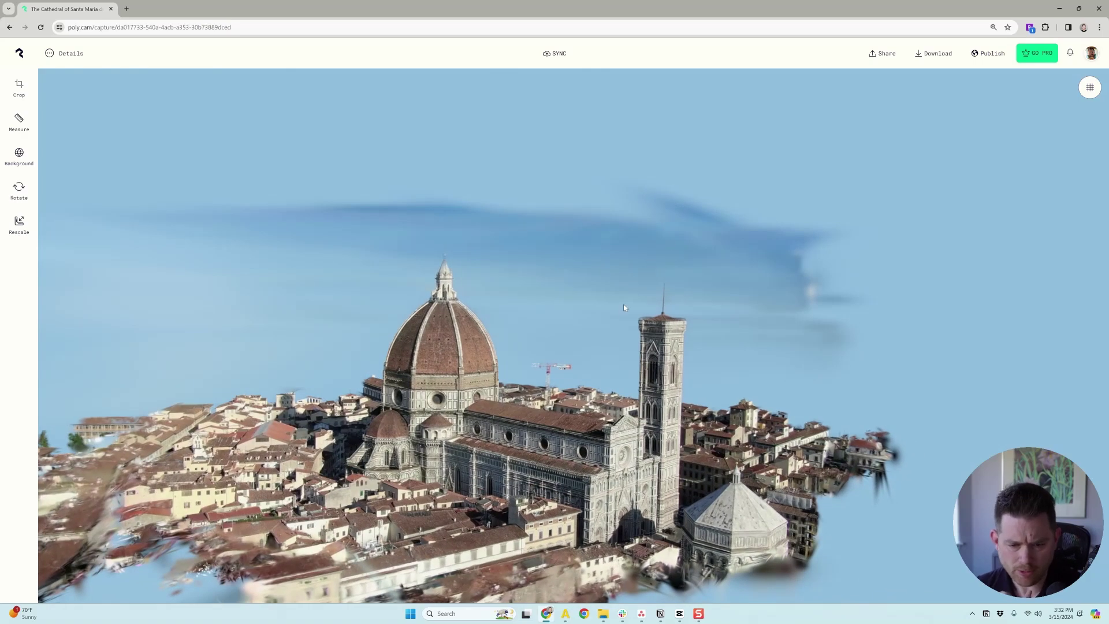
scroll(623, 307, "up", 4)
right_click_drag(610, 321, 705, 304)
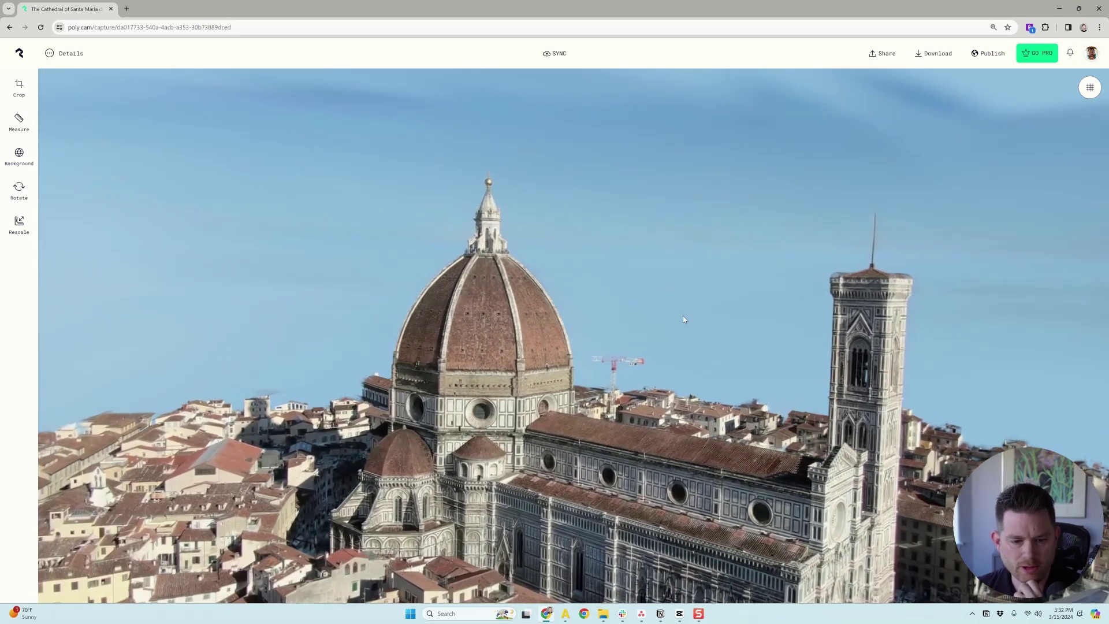
left_click_drag(678, 320, 671, 323)
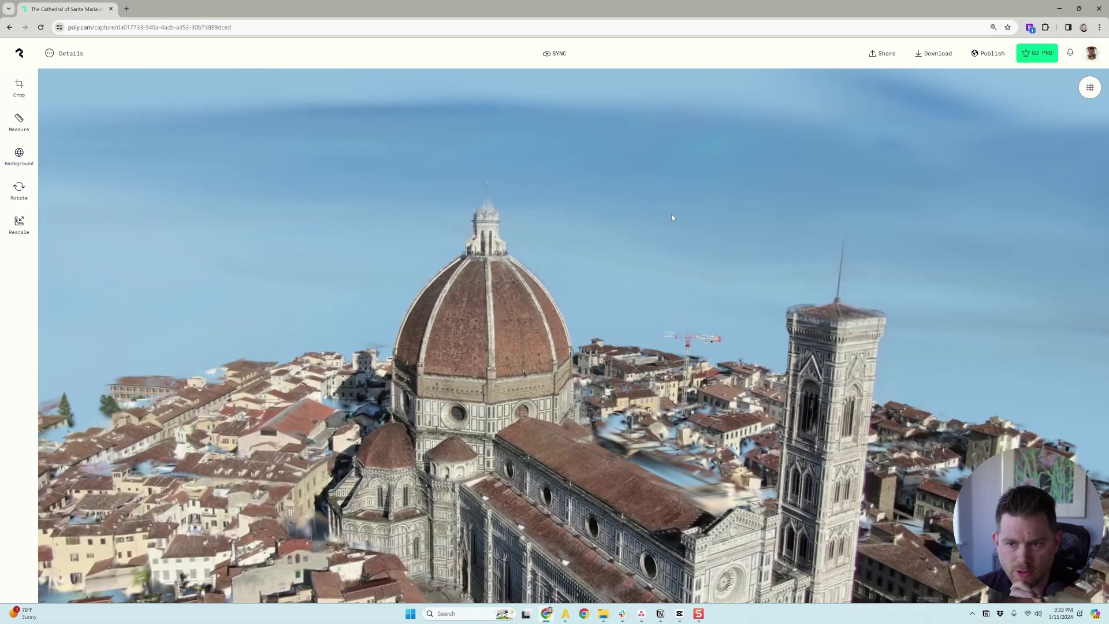
Step: Leave the cathedral capture and discard its unsynced changes
left_click(22, 54)
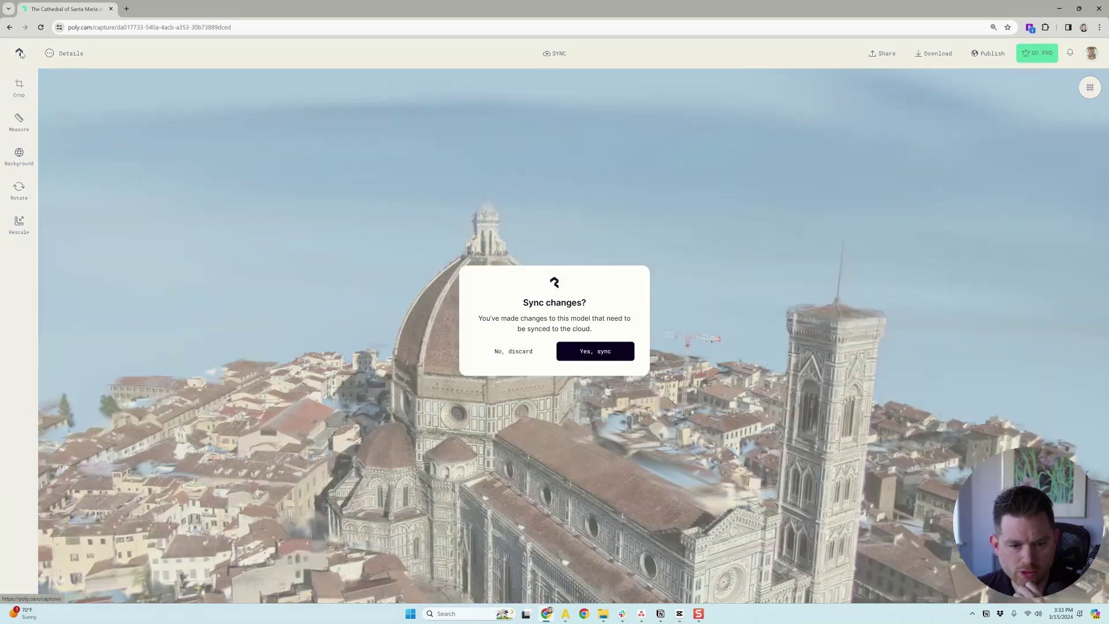
left_click(515, 352)
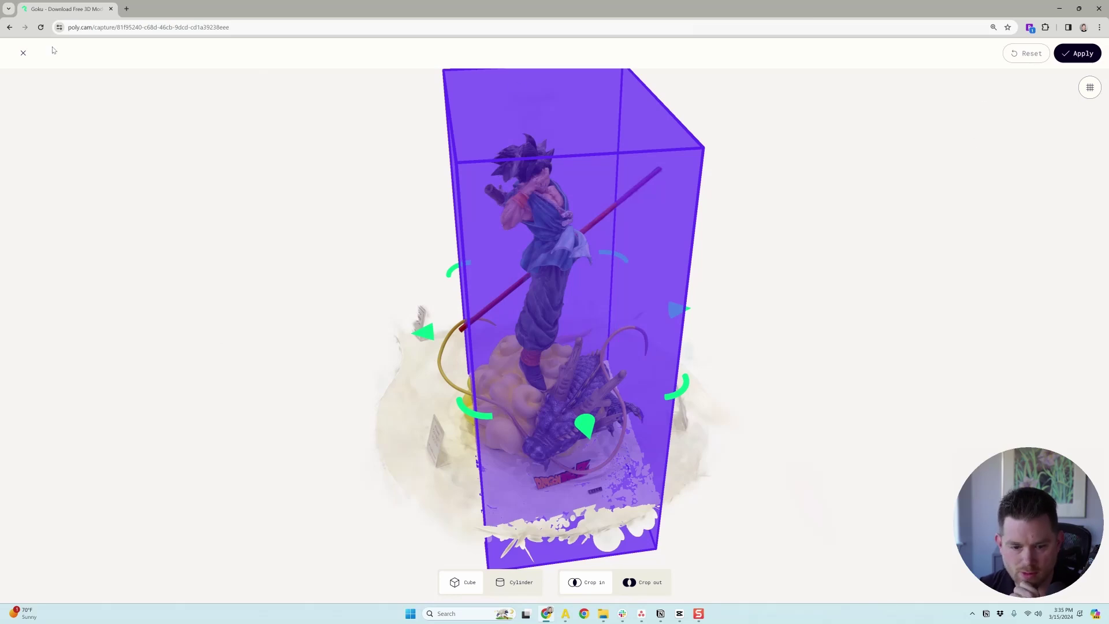
Step: Leave the crop tool and examine the cropped Goku statue from all sides, including a close look at the dragon
left_click(24, 54)
left_click_drag(851, 266, 255, 237)
left_click_drag(511, 258, 921, 237)
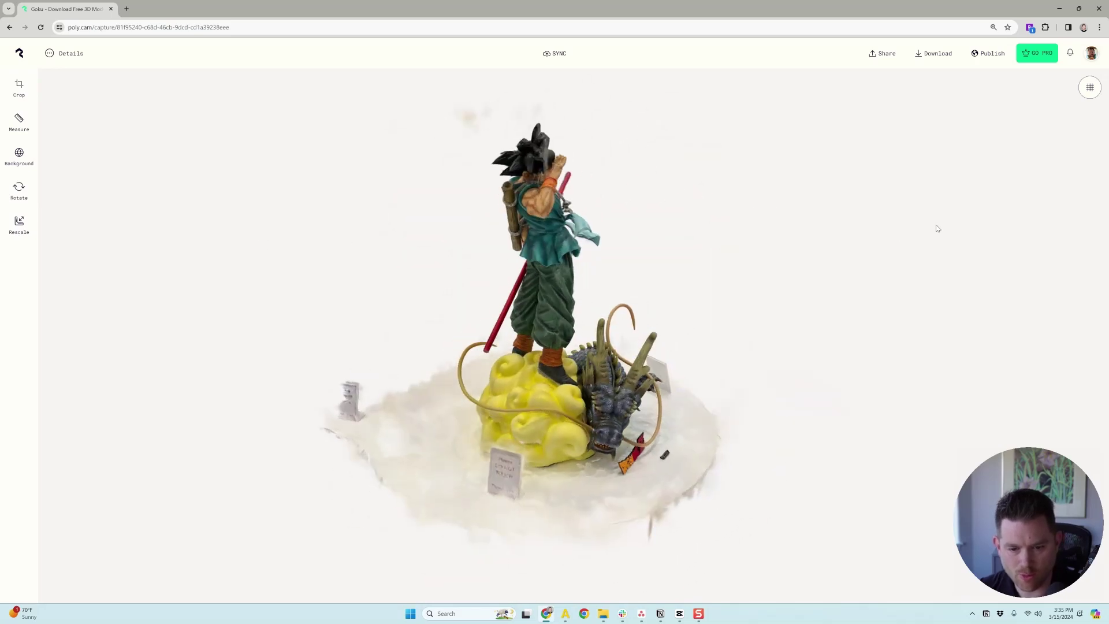
left_click_drag(711, 331, 598, 376)
scroll(597, 378, "up", 5)
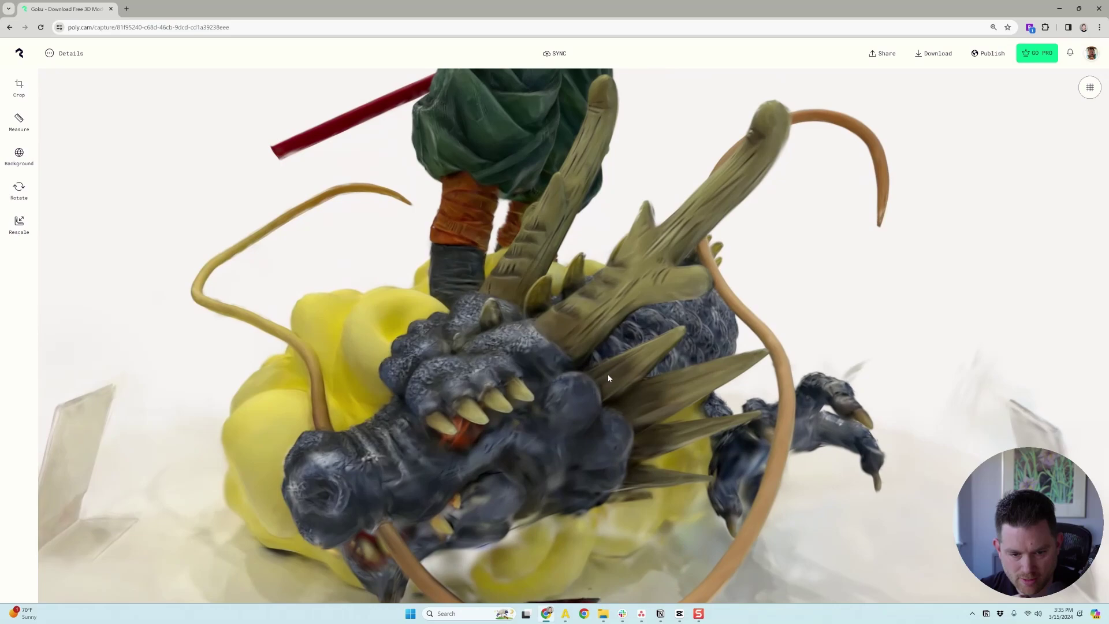
scroll(631, 358, "down", 5)
left_click_drag(637, 376, 534, 387)
scroll(543, 370, "down", 5)
left_click_drag(569, 320, 547, 343)
scroll(544, 339, "up", 5)
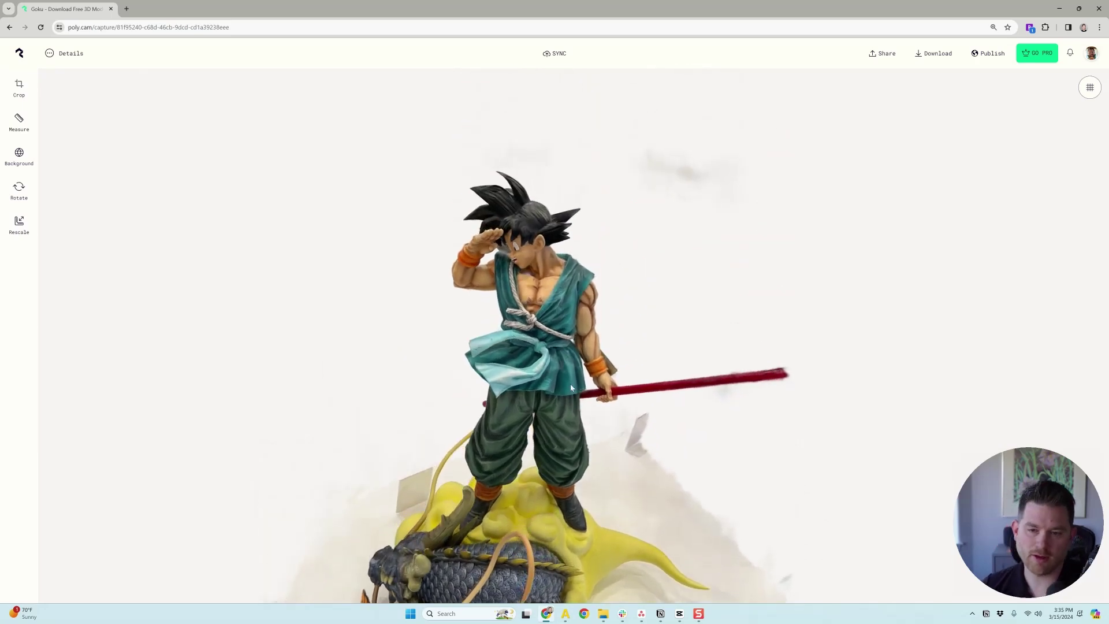
left_click_drag(148, 141, 324, 171)
left_click_drag(356, 258, 407, 226)
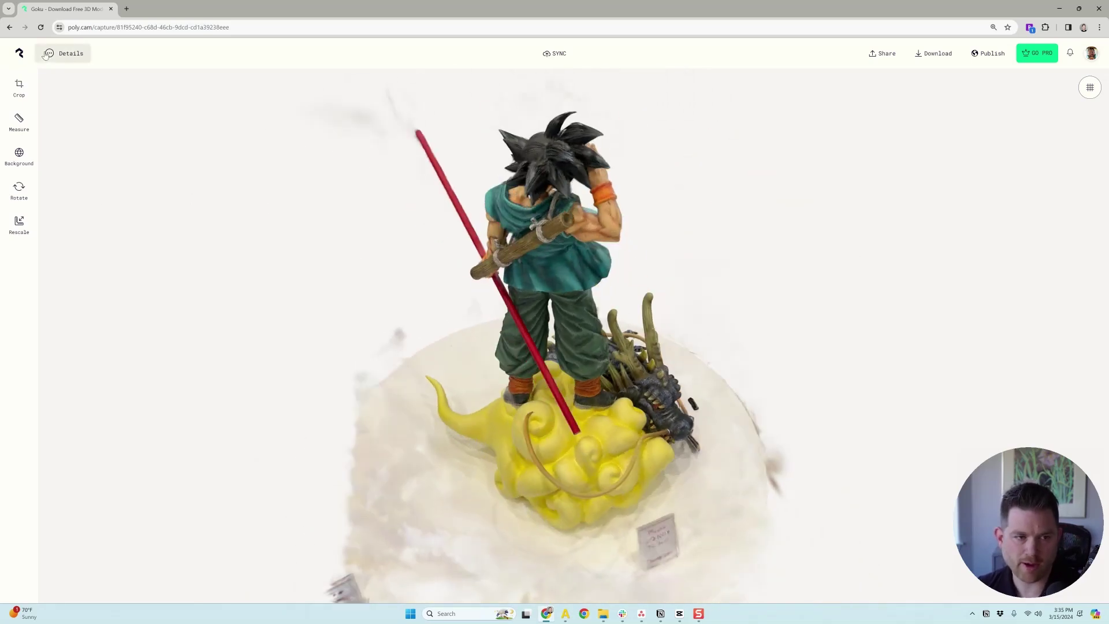
Step: Leave the Goku capture with its changes discarded and reopen it from the captures library to view the full surroundings
left_click(18, 58)
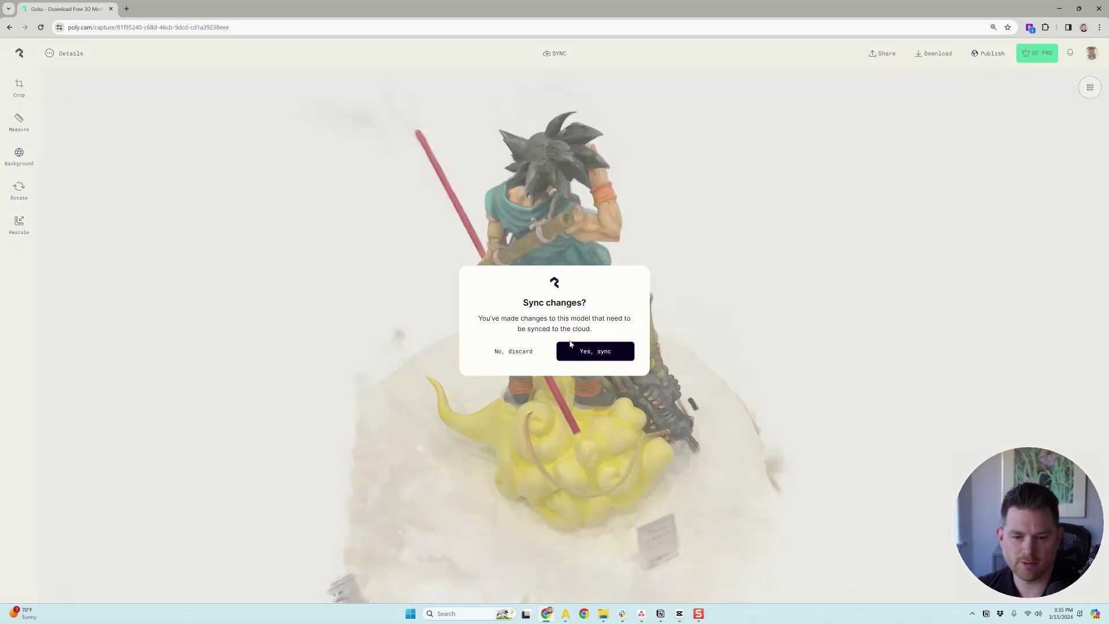
left_click(513, 352)
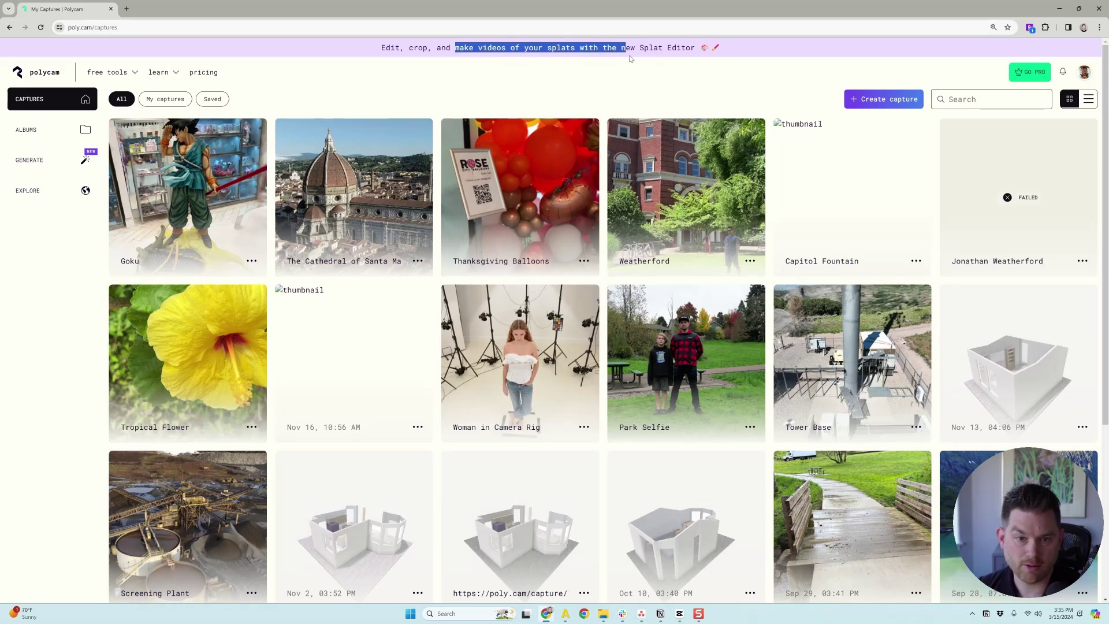
left_click_drag(640, 58, 686, 62)
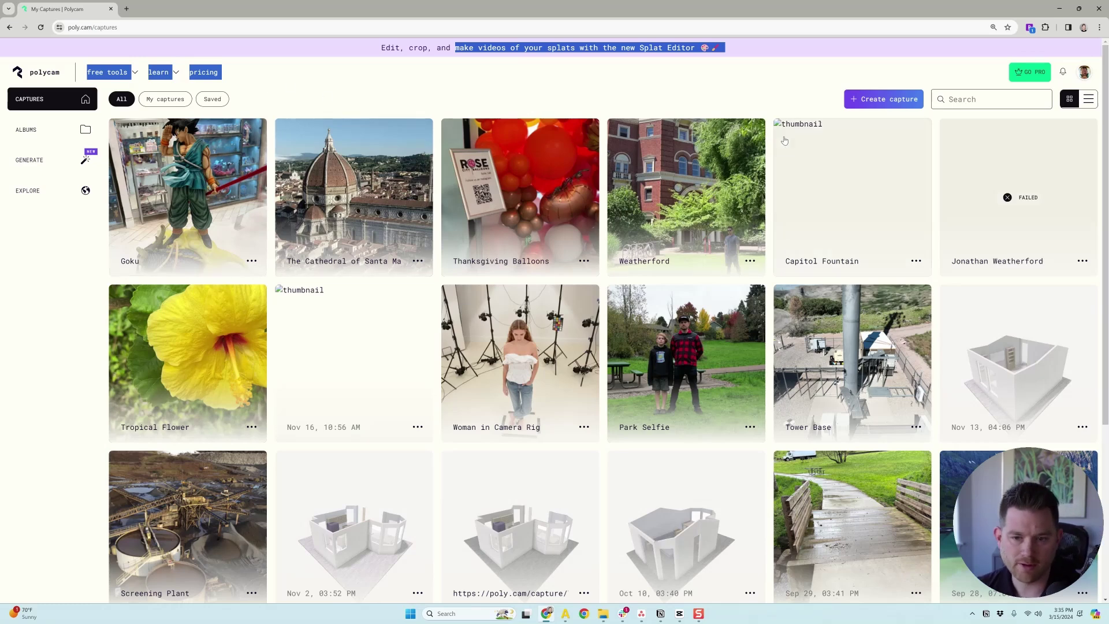
left_click(239, 167)
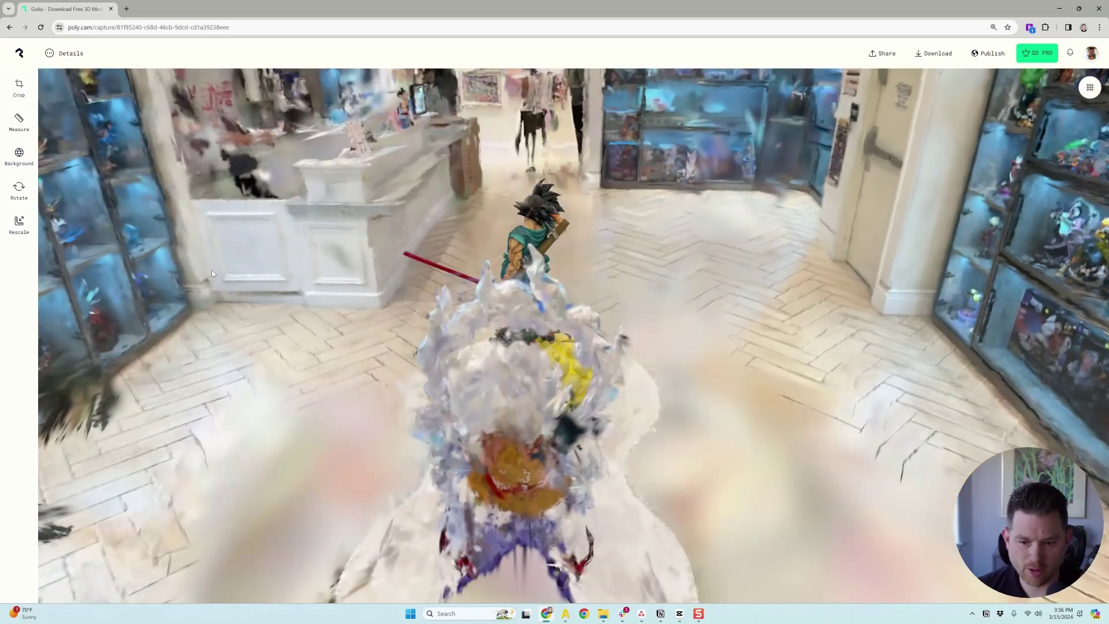
left_click_drag(418, 278, 655, 371)
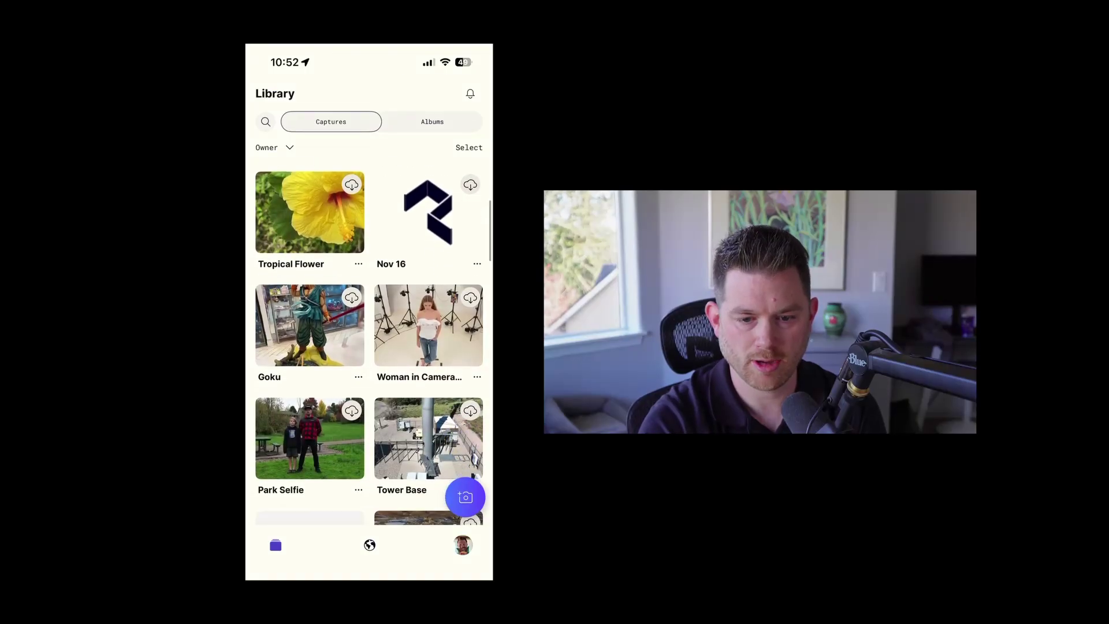
Step: Open the Goku capture in the Polycam mobile app and preview its Orbit video, closing the video editor again
left_click(310, 324)
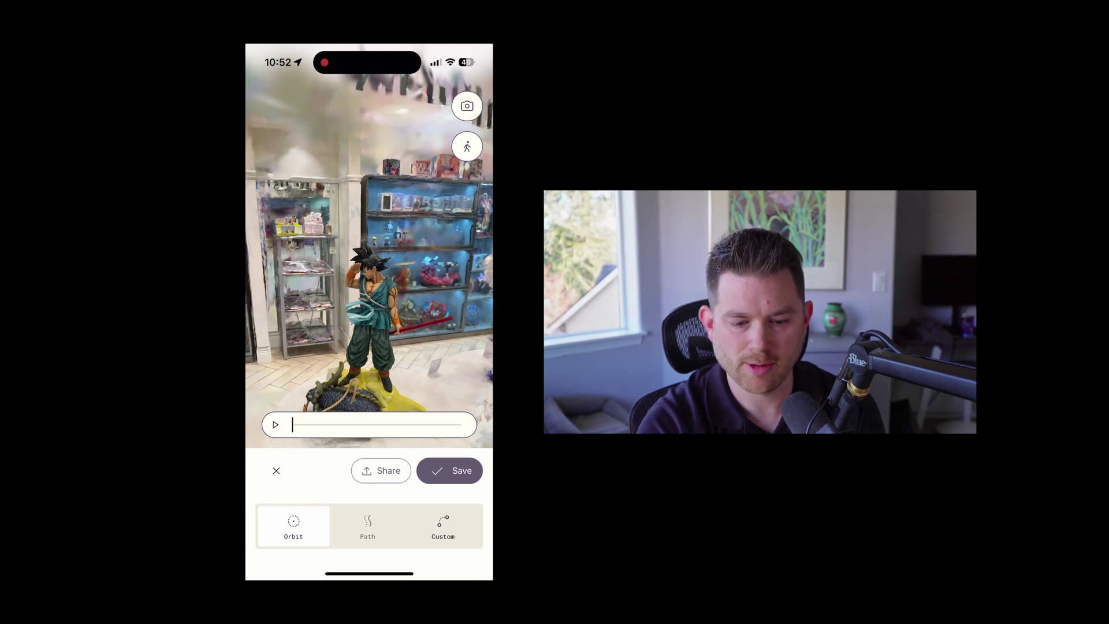
left_click(276, 425)
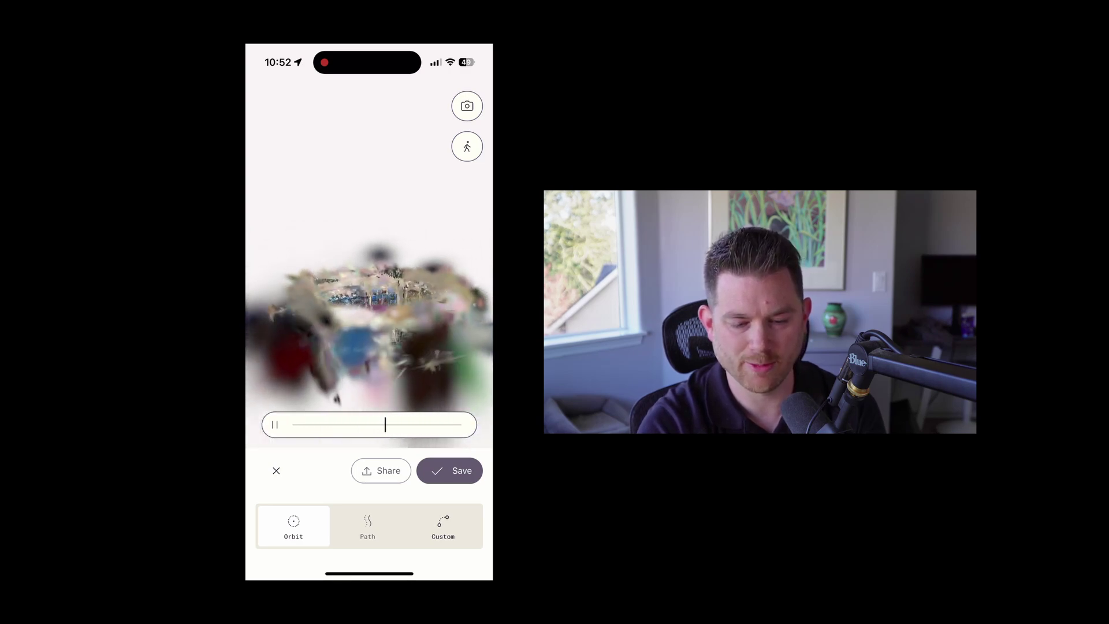
left_click(276, 471)
Step: Start a Custom video of the Goku capture and add camera keyframes at different positions around the statue
scroll(369, 315, "up", 5)
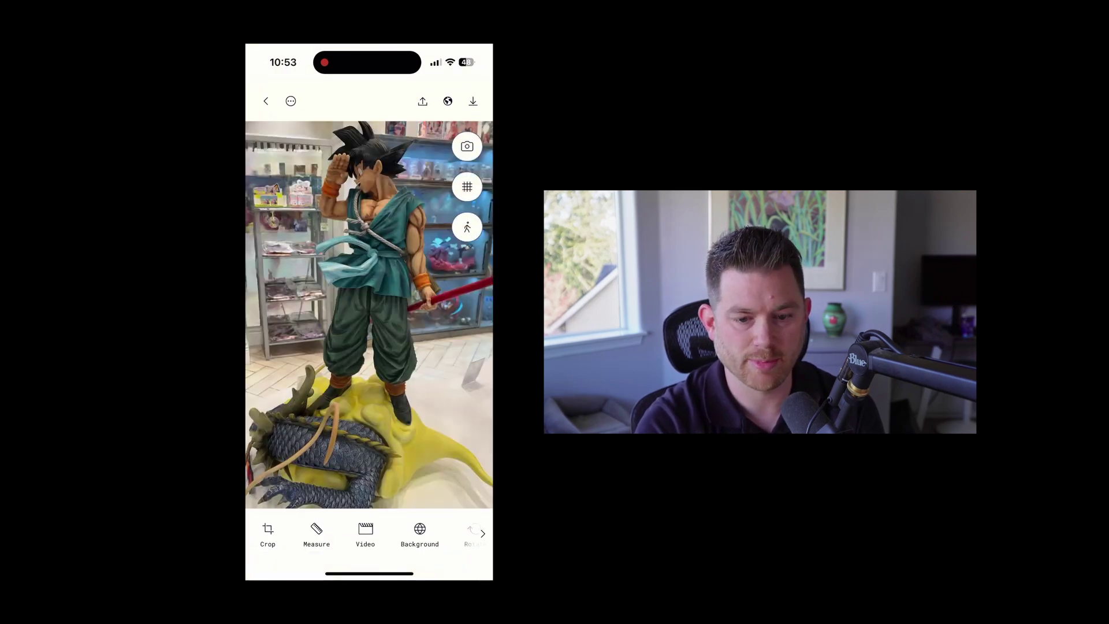
left_click(365, 535)
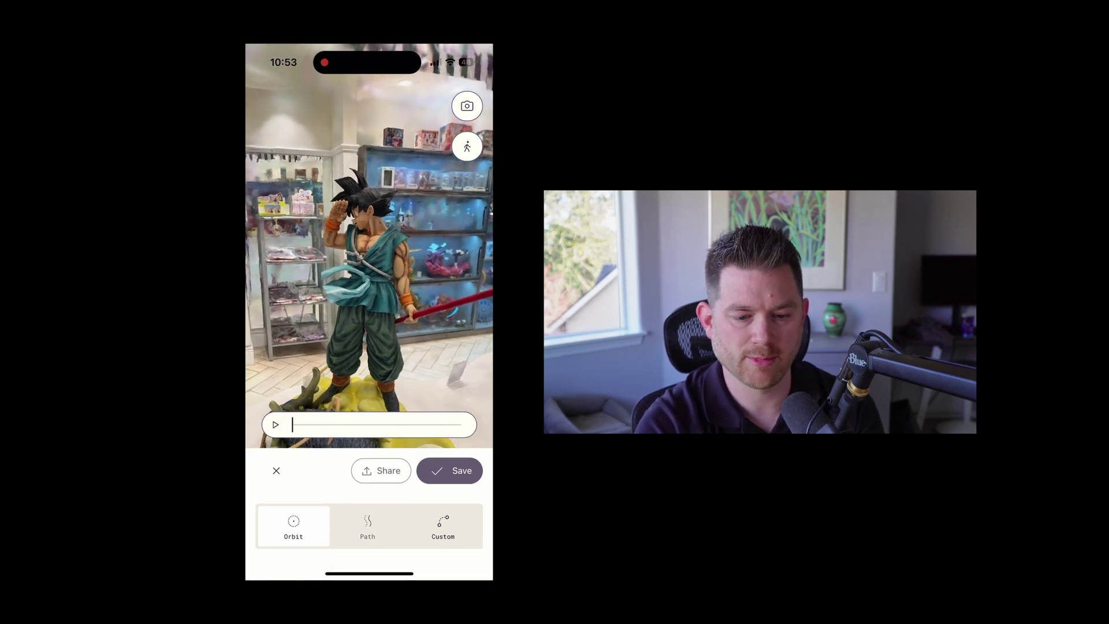
left_click(443, 526)
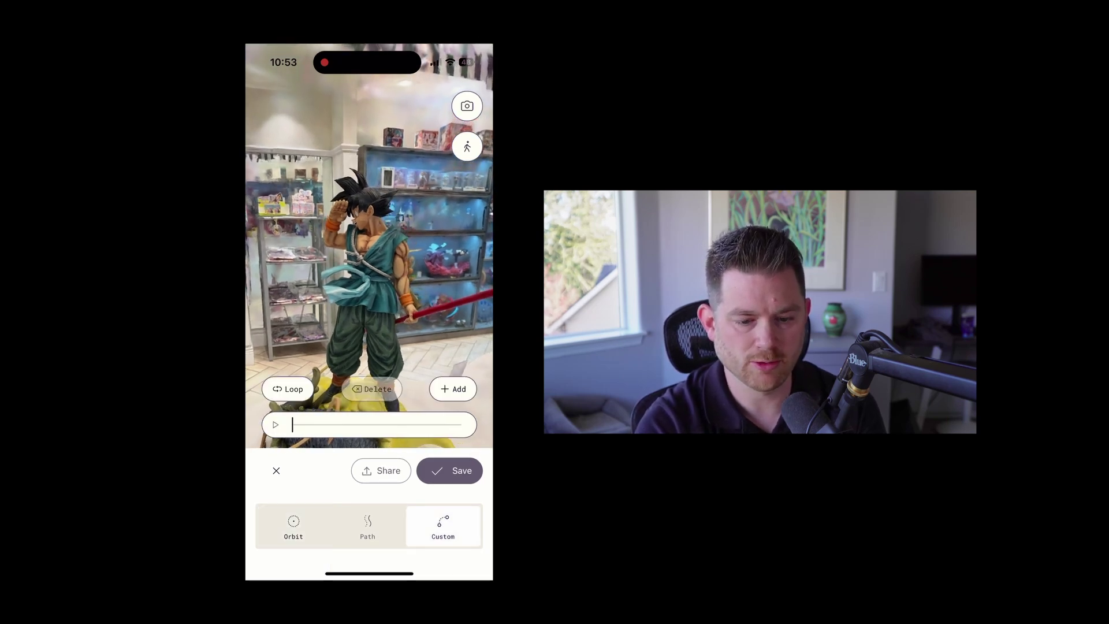
left_click_drag(439, 260, 289, 260)
left_click_drag(393, 260, 306, 260)
left_click(453, 389)
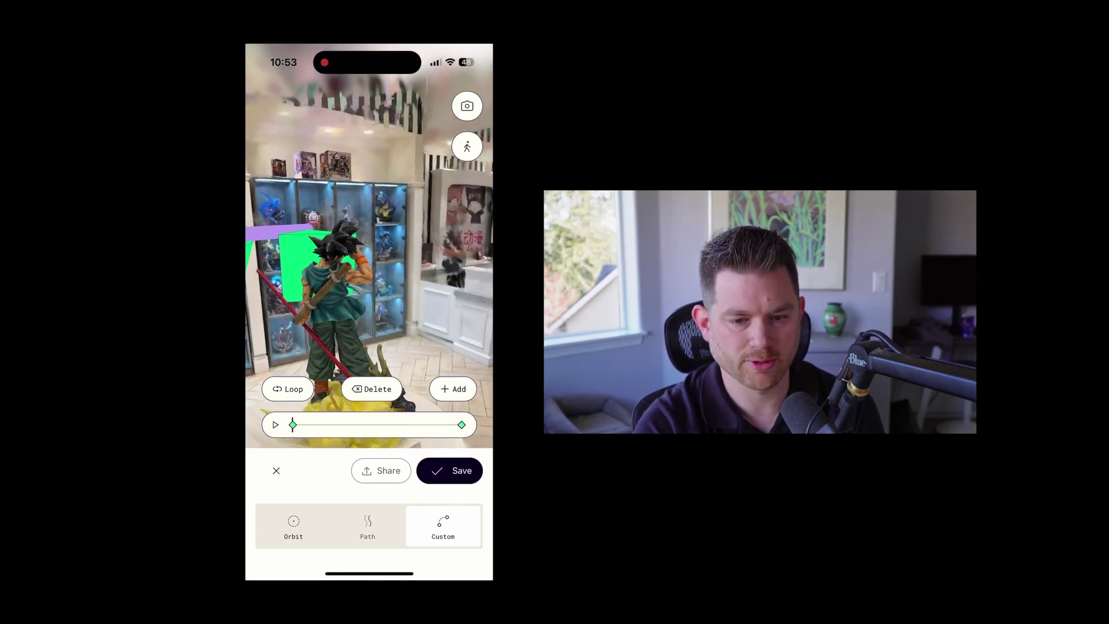
Step: Add two more keyframes from zoomed-out viewpoints of the whole scene and save the custom video path
scroll(369, 260, "down", 5)
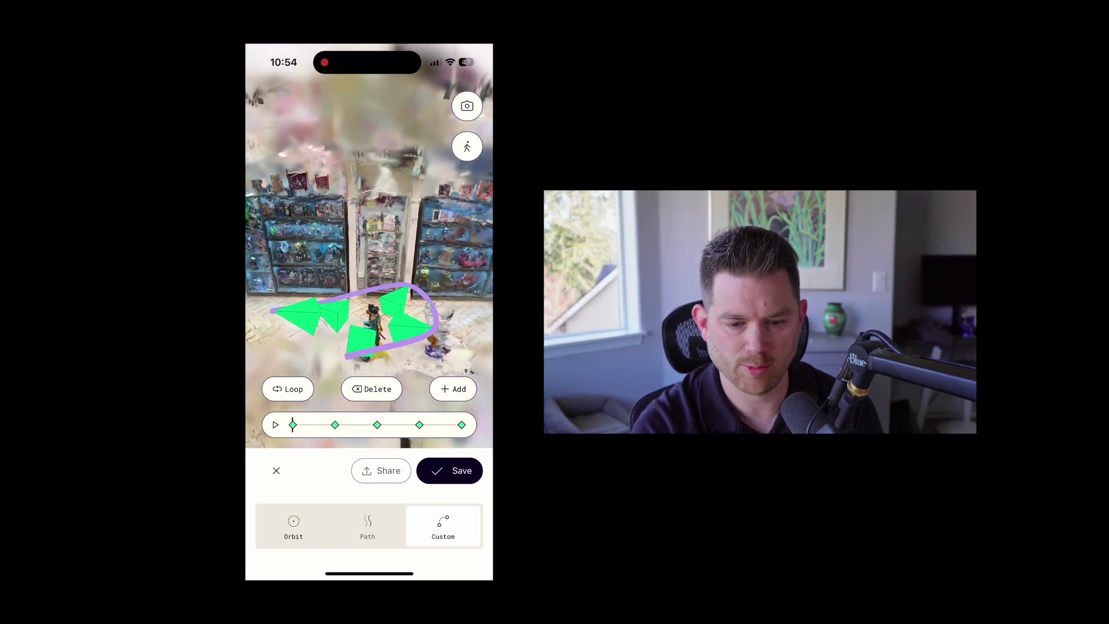
left_click(453, 389)
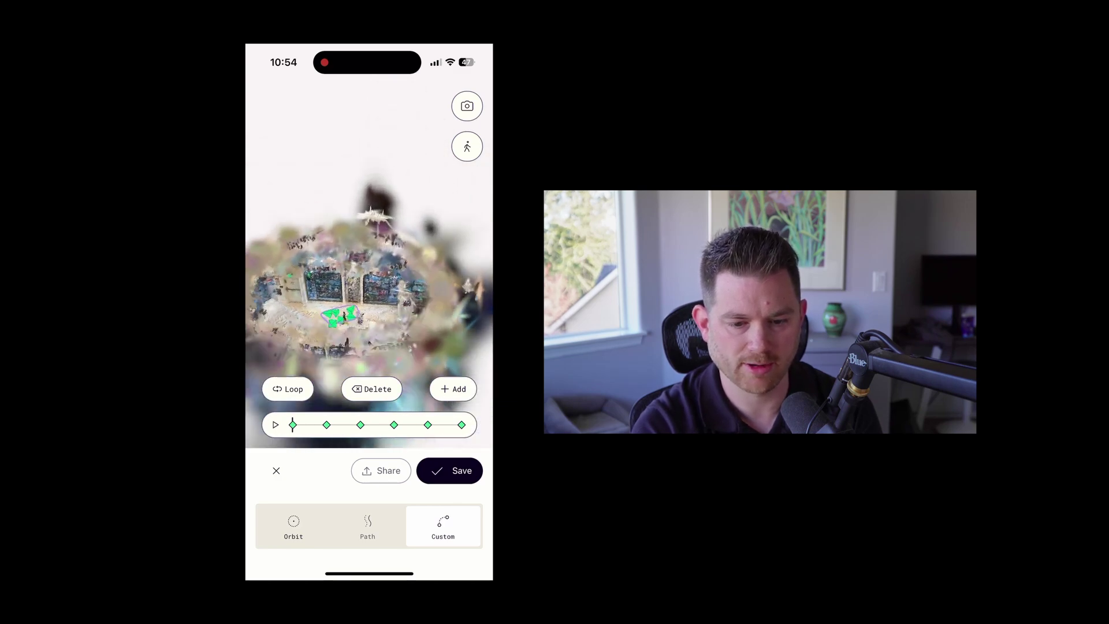
left_click(453, 388)
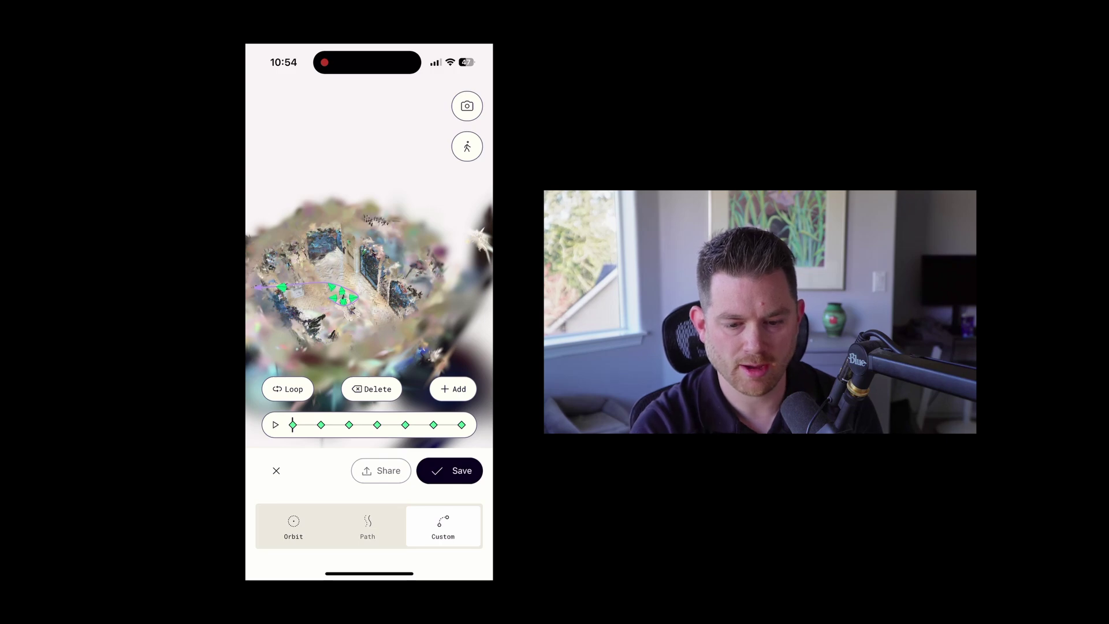
left_click(450, 470)
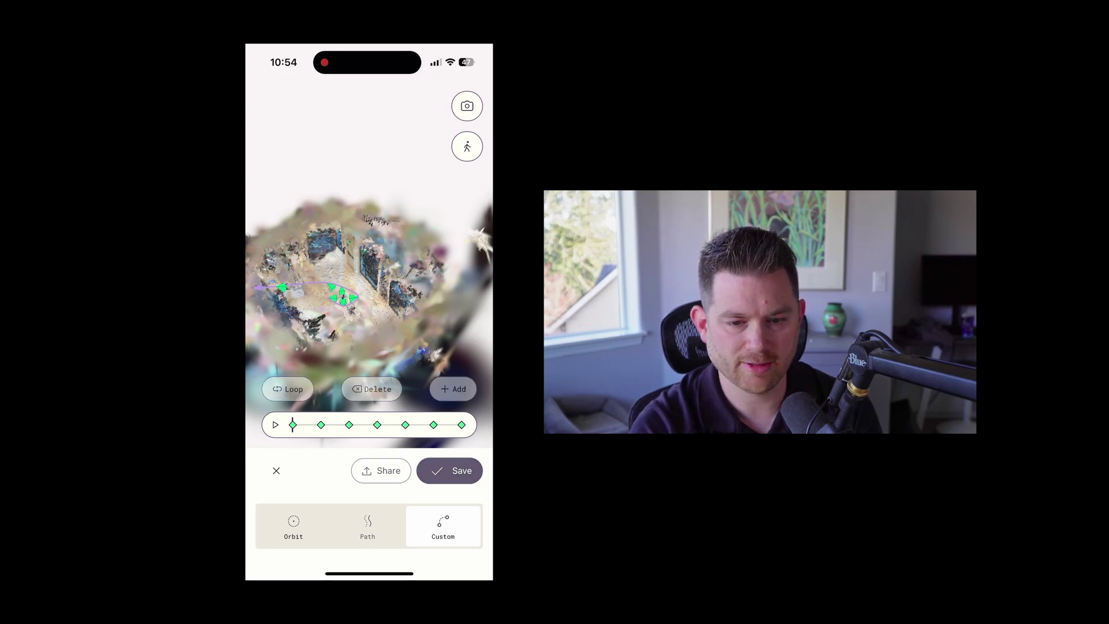